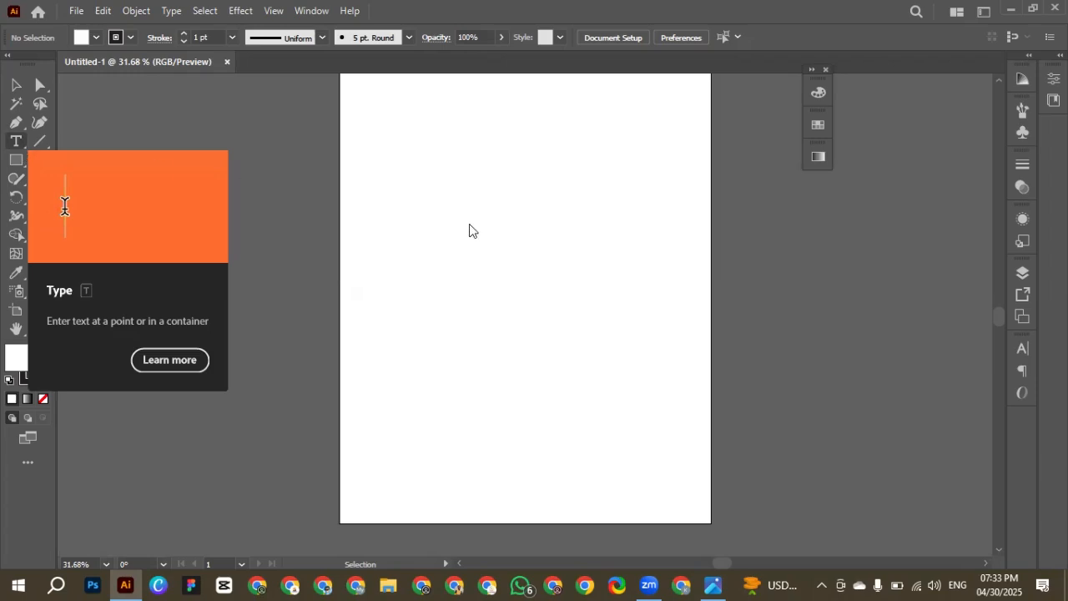
key("t")
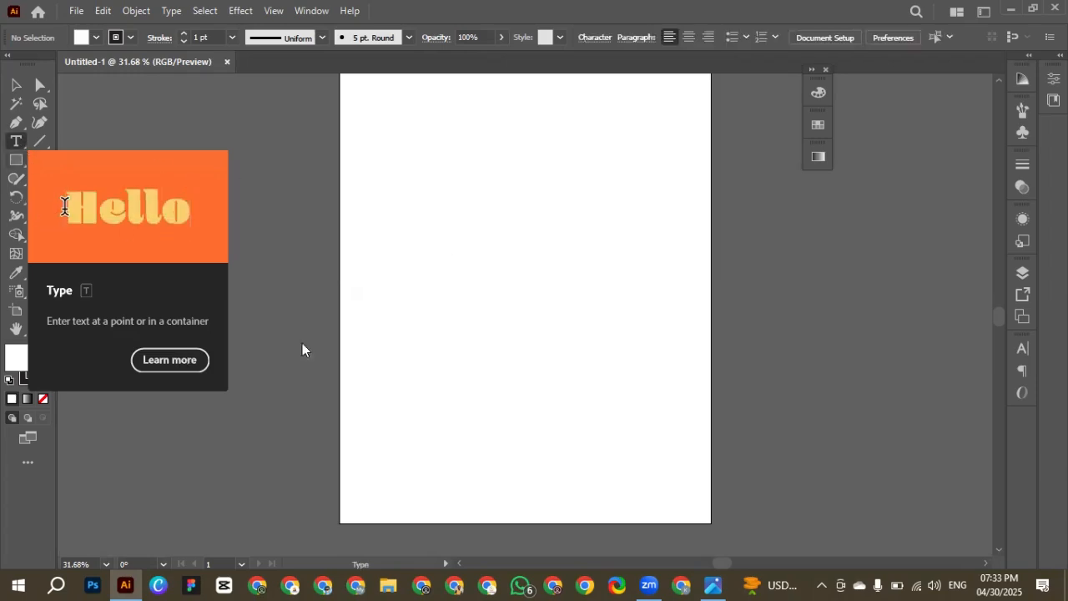
left_click(451, 305)
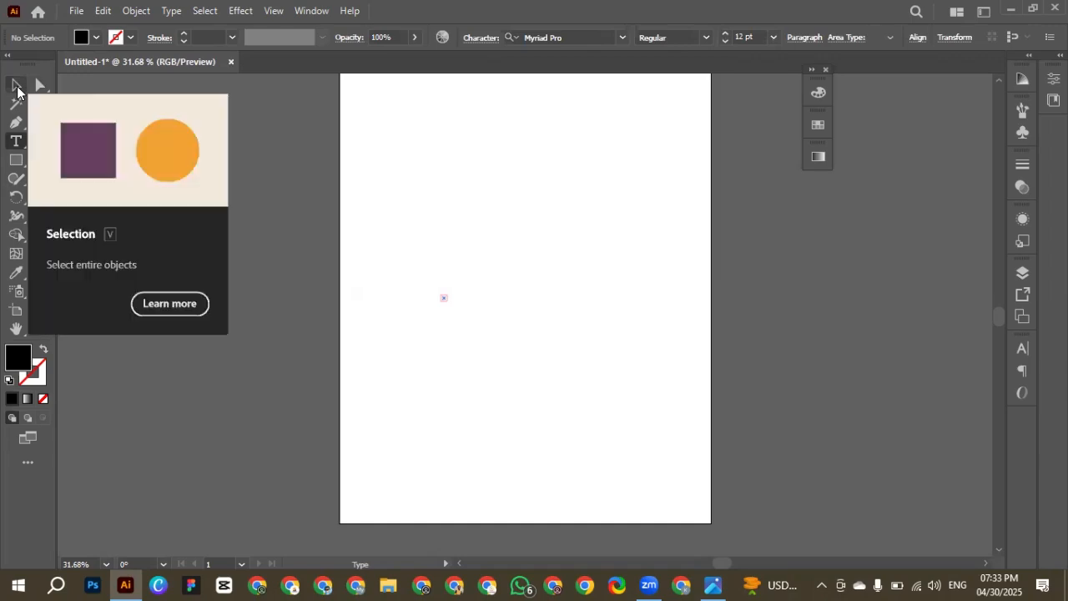
left_click(16, 87)
left_click_drag(454, 301, 662, 434)
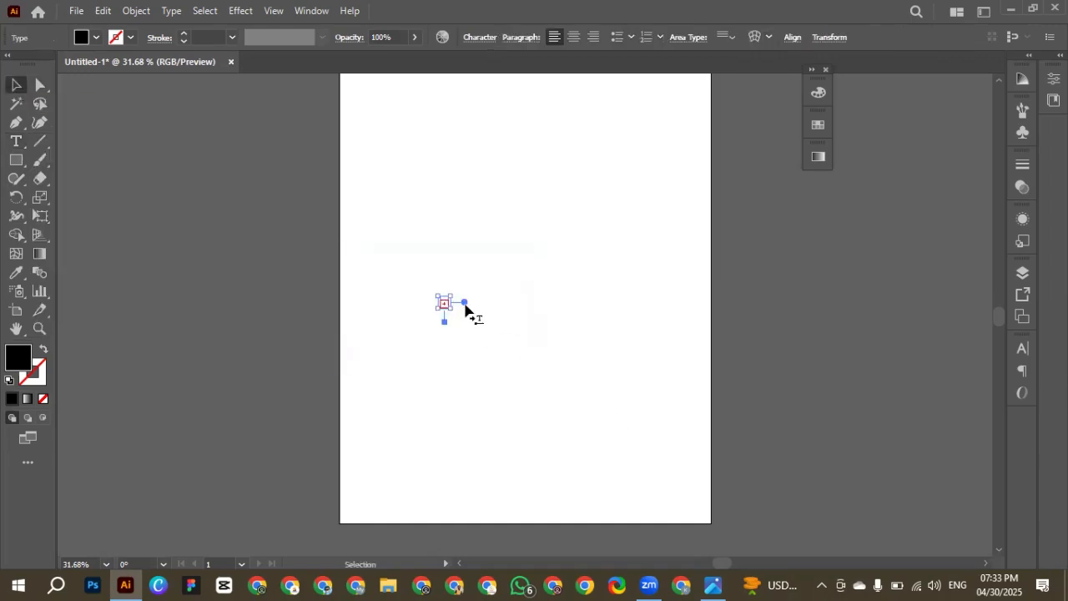
double_click(465, 304)
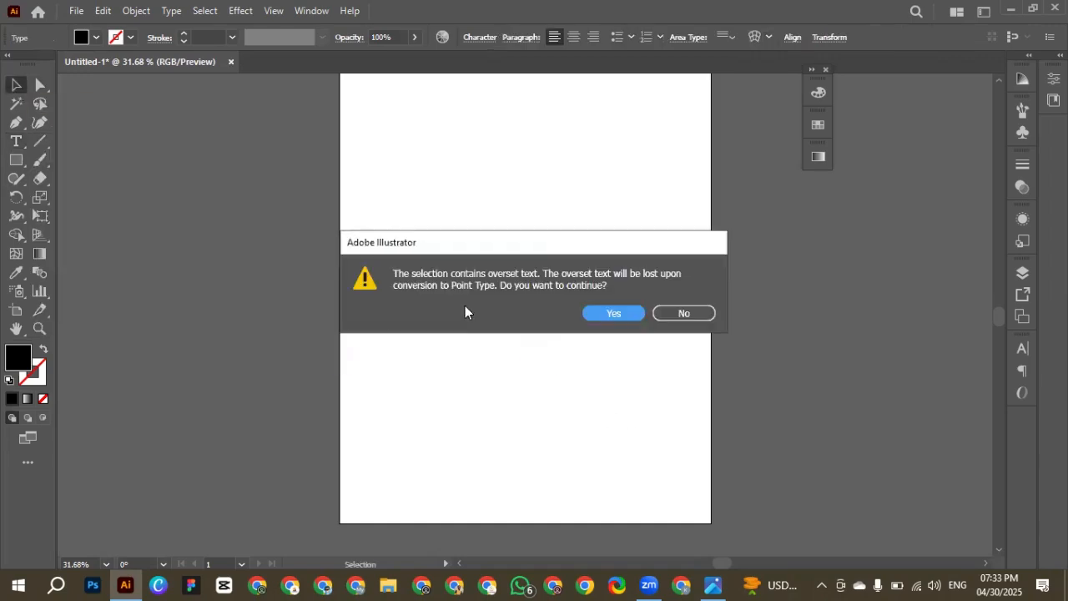
left_click(640, 315)
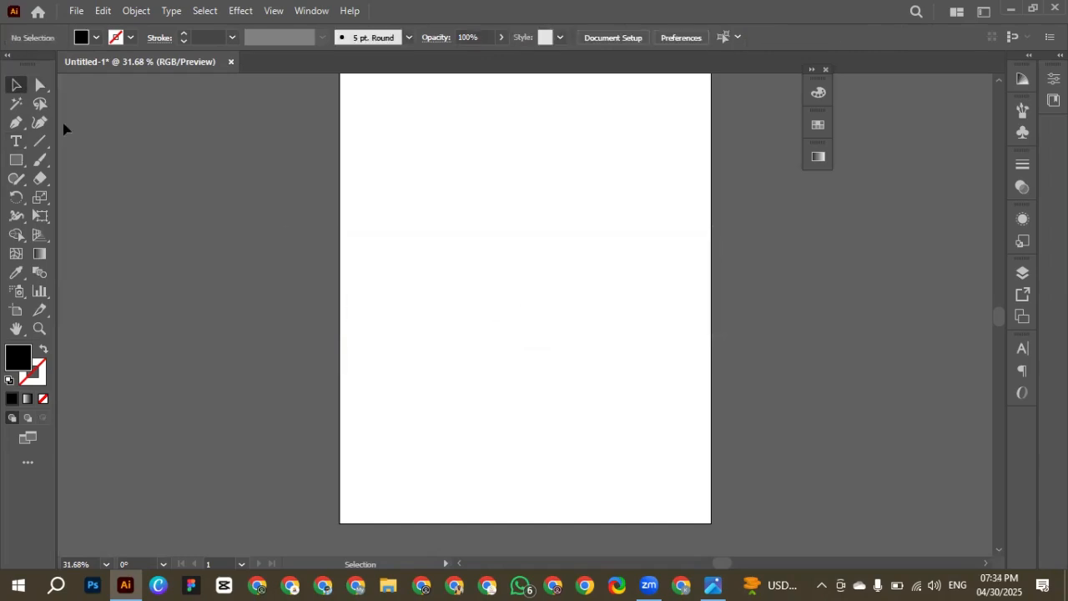
- Create a text frame across the artboard's upper half containing the word "Pakistan" and convert it to point type
left_click(16, 141)
left_click_drag(380, 205, 622, 309)
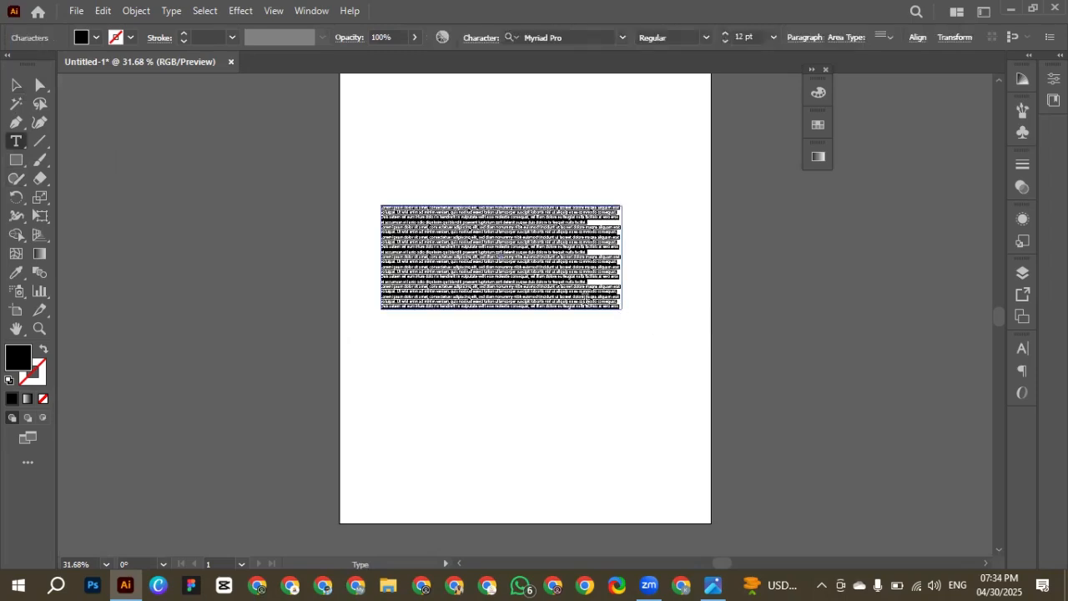
key("BackSpace")
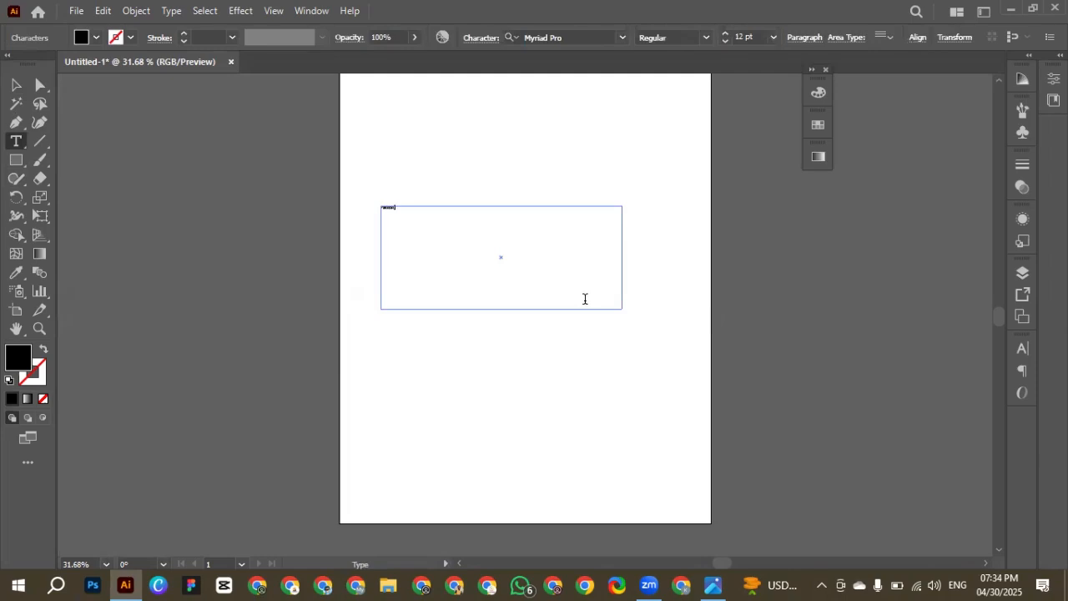
left_click(16, 85)
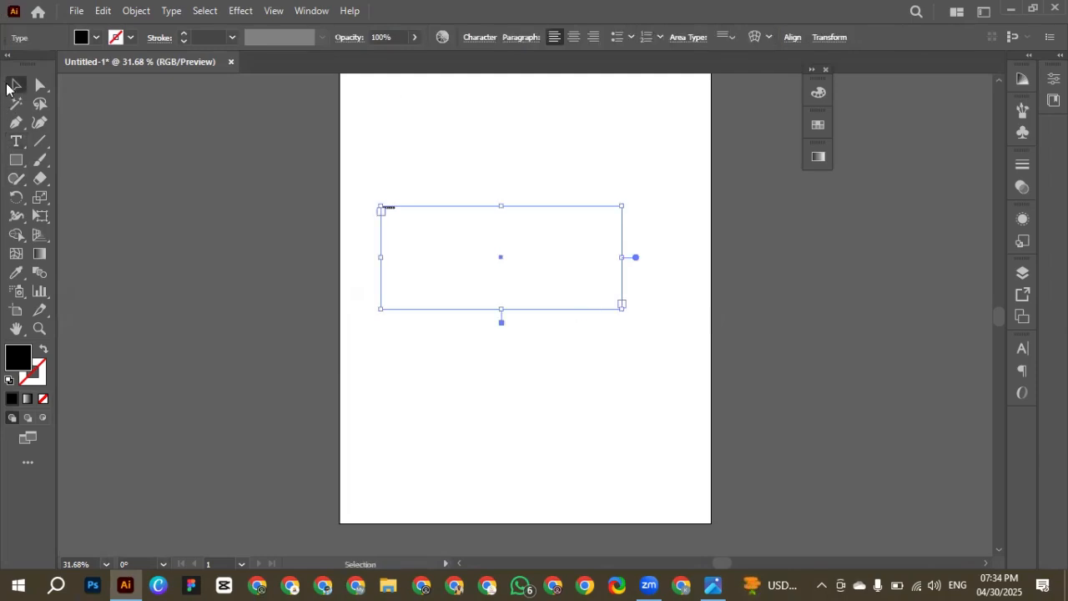
double_click(636, 257)
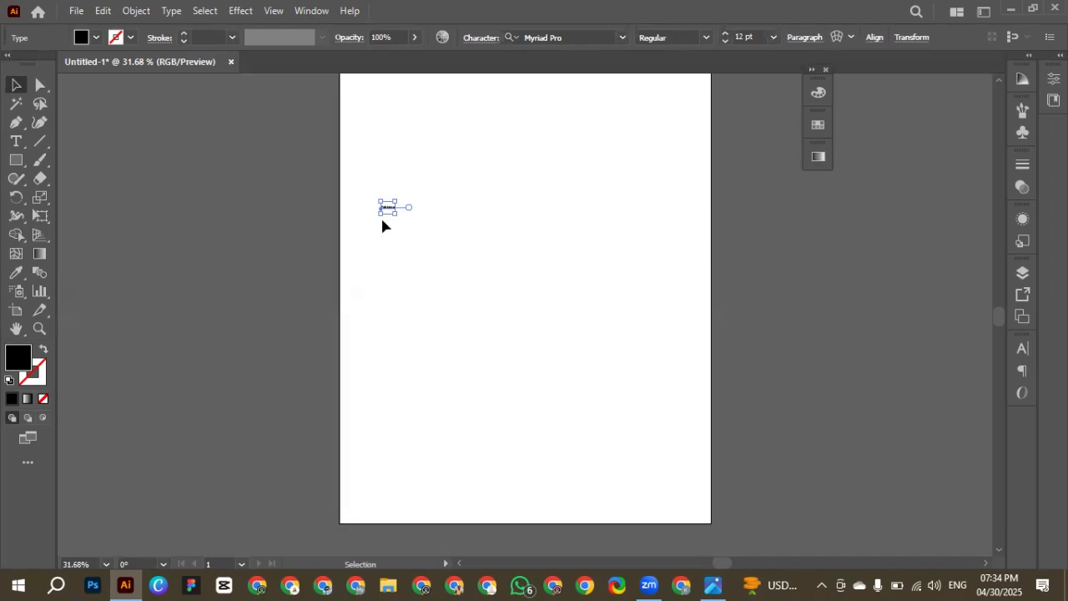
- Enlarge the "Pakistan" text to about 240 pt, set its font to Norwester and centre it across the artboard
left_click_drag(396, 215, 666, 456)
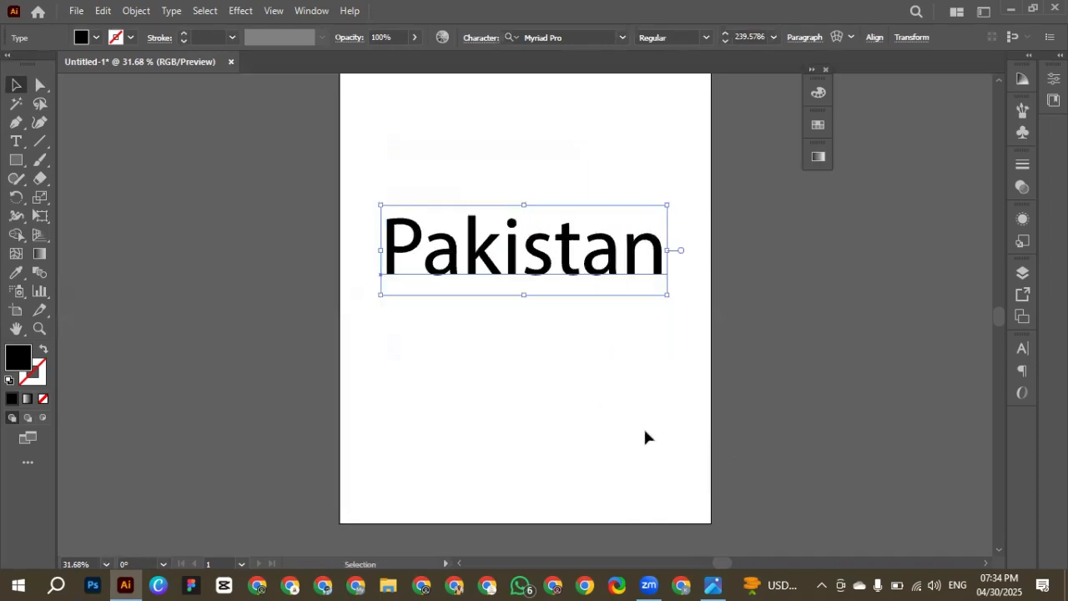
left_click_drag(568, 266, 547, 264)
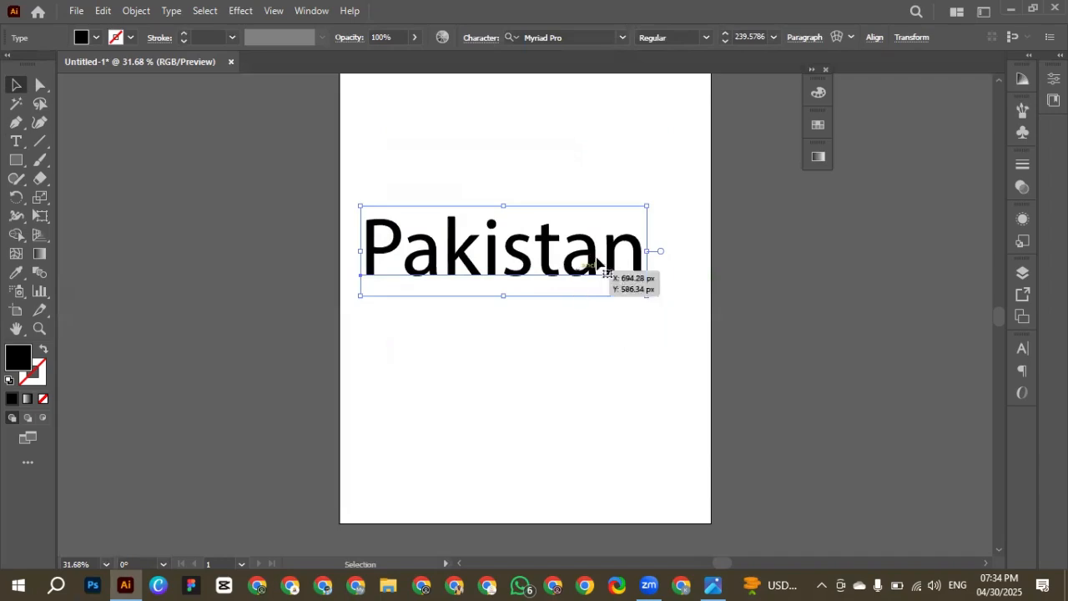
left_click(623, 37)
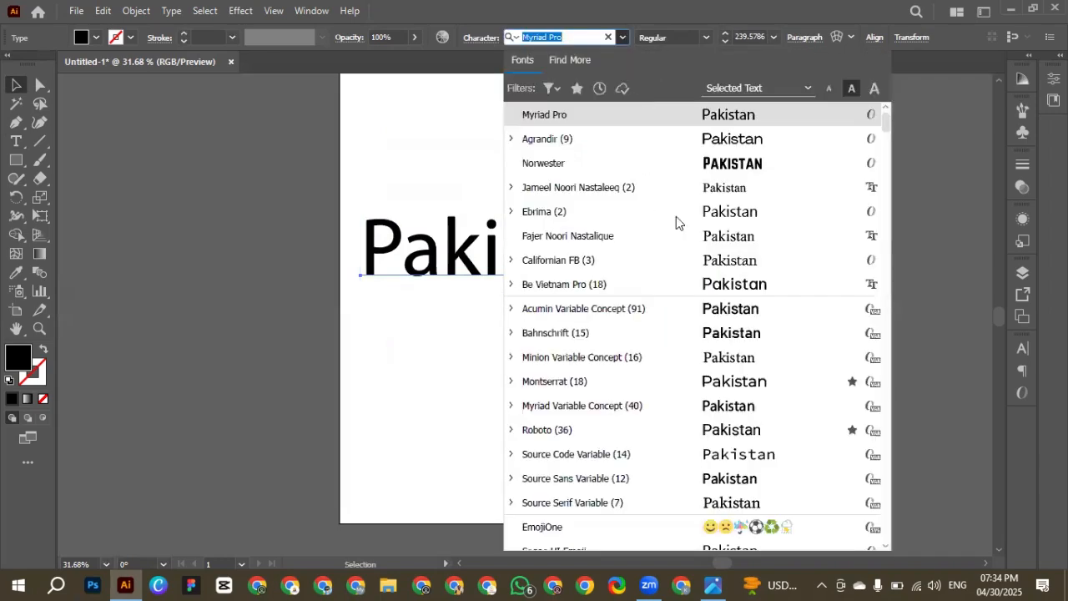
left_click(745, 169)
left_click_drag(534, 284, 551, 299)
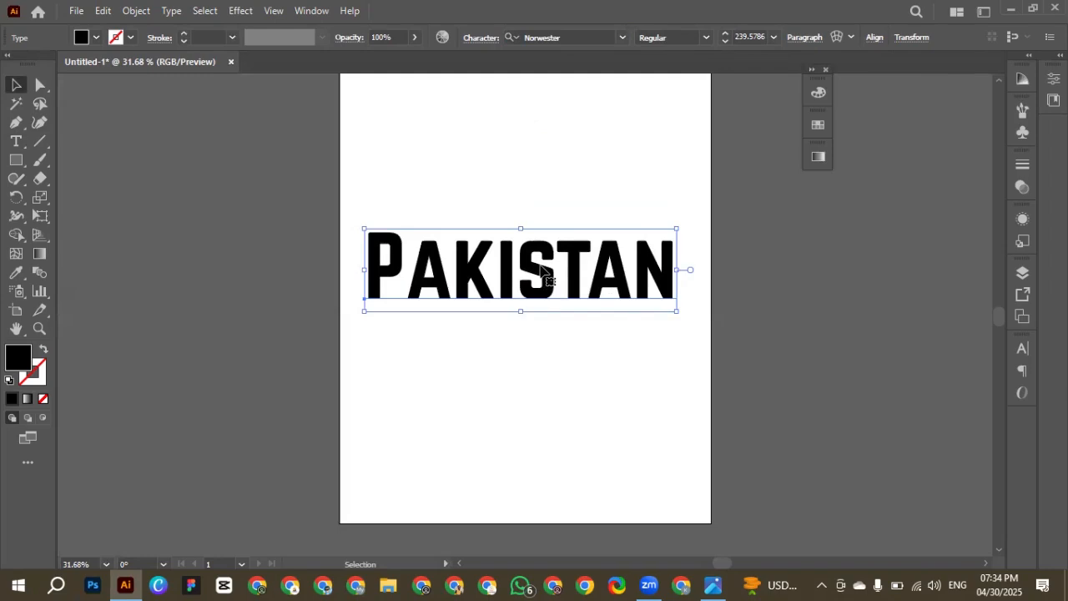
- Start an envelope warp on the text and try the Arc style with horizontal bends of -53% and 22% and a vertical bend of -2%
left_click(142, 12)
mouse_move(274, 501)
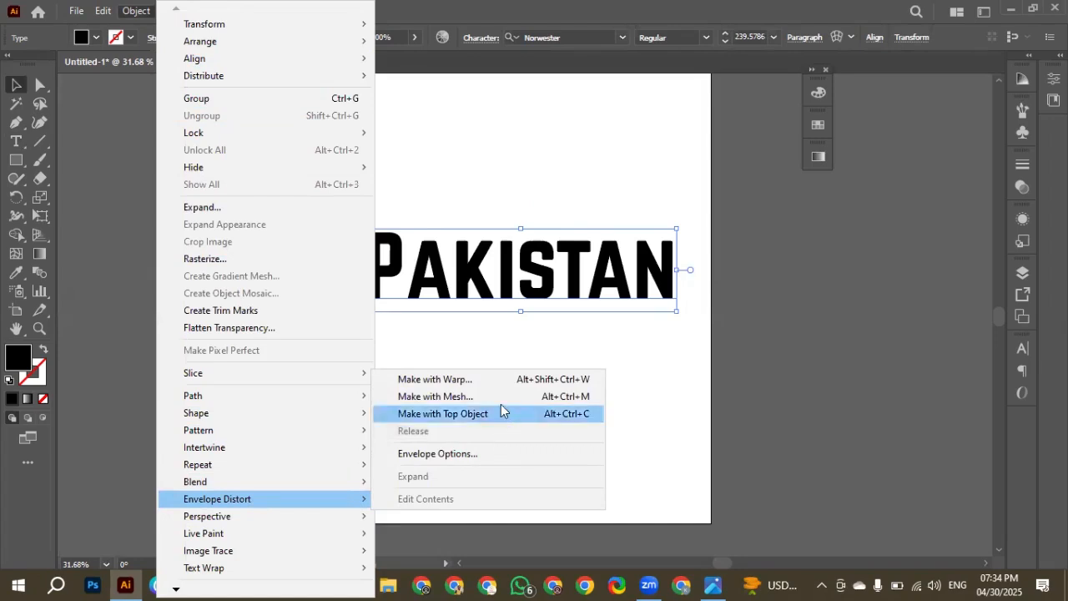
left_click(492, 381)
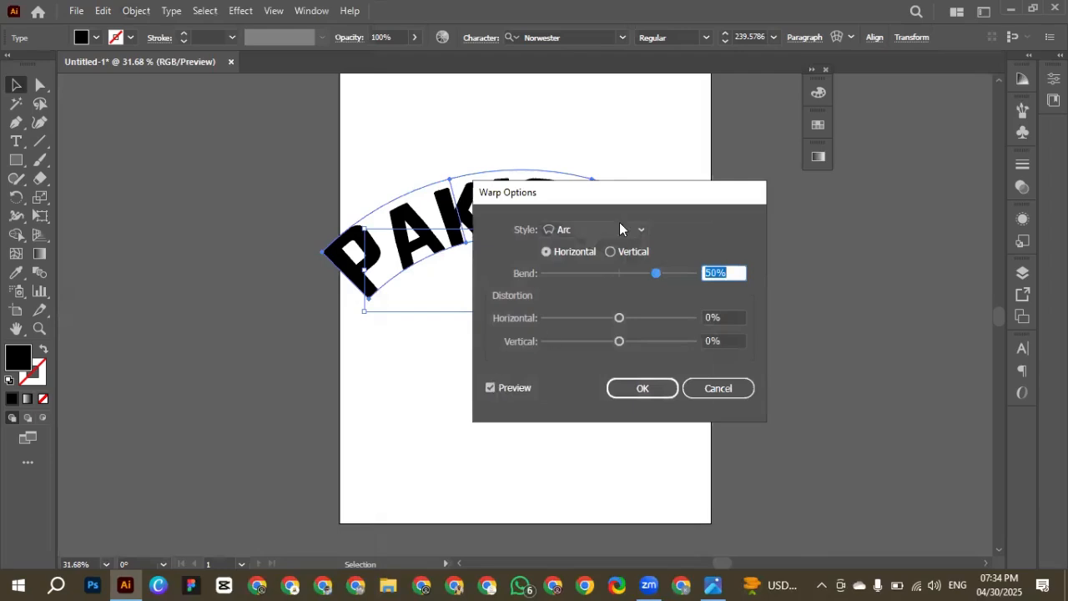
left_click_drag(638, 199, 774, 302)
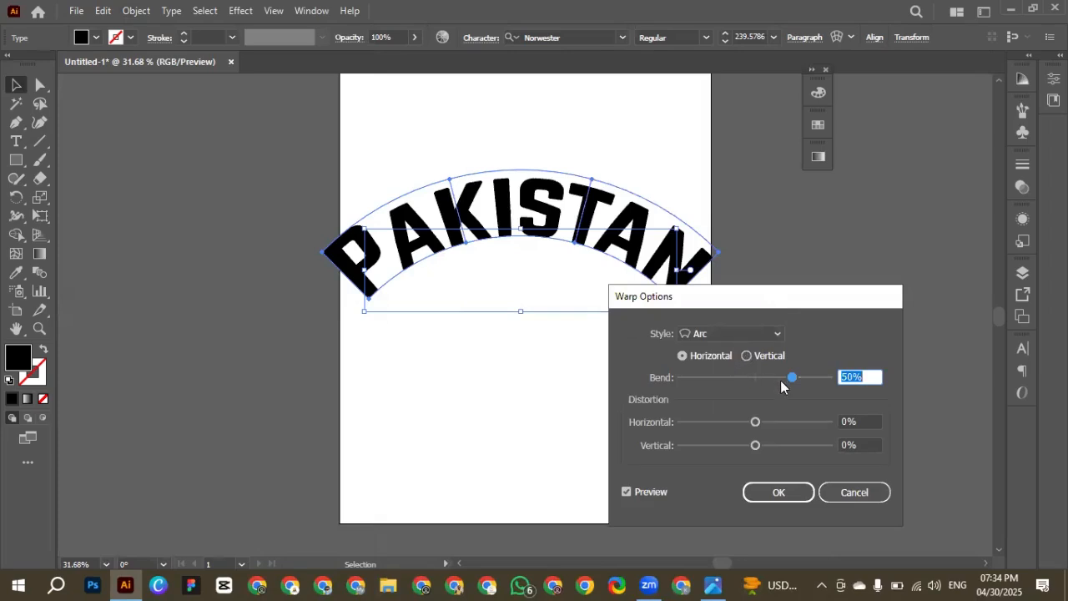
left_click_drag(792, 378, 717, 382)
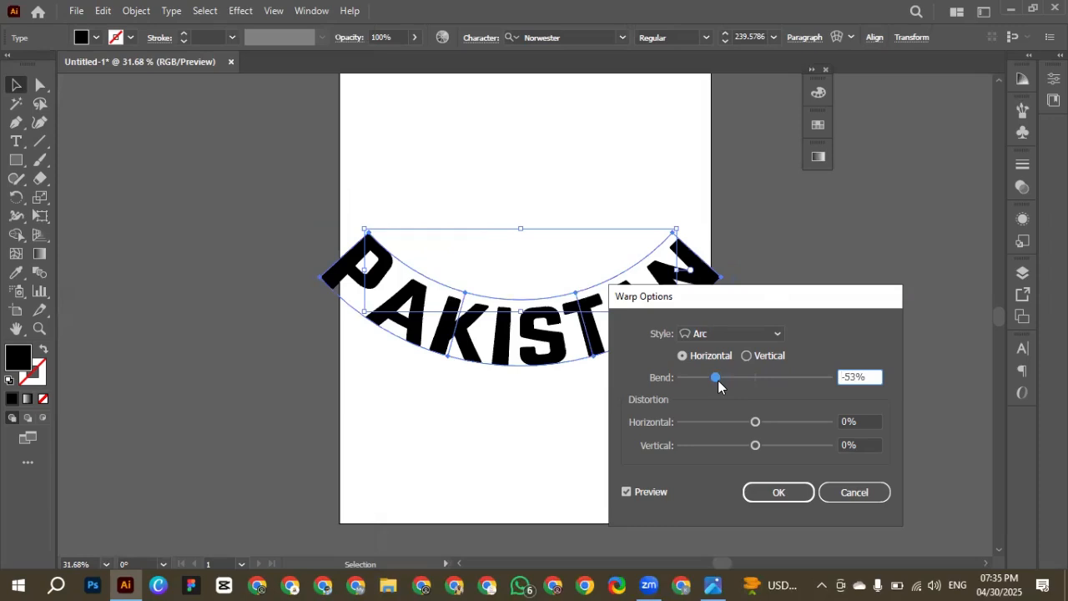
left_click_drag(718, 380, 771, 381)
left_click(746, 355)
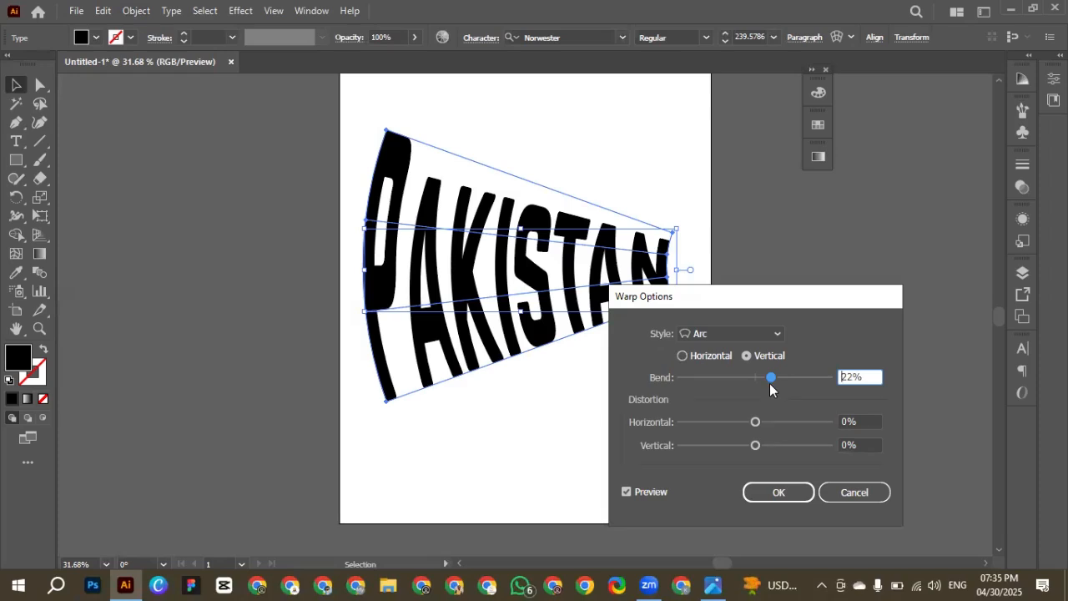
mouse_move(769, 383)
left_mouse_down()
mouse_move(793, 380)
mouse_move(710, 382)
mouse_move(754, 380)
left_mouse_up()
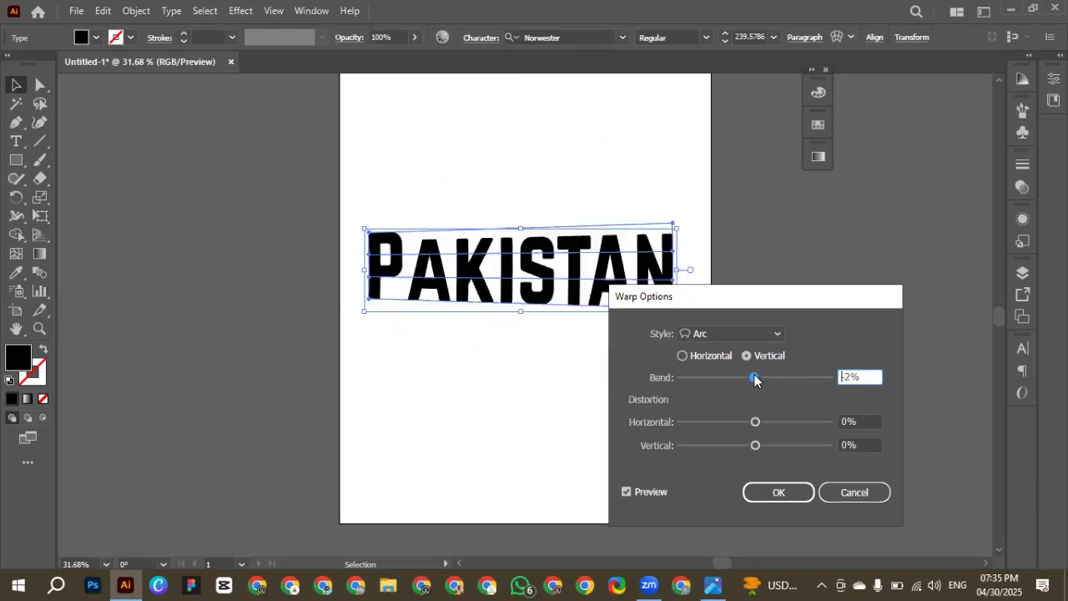
- Try the Squeeze, Rise, Fish, Wave, Shell Upper and Arch warp styles on the text
left_click(777, 334)
left_click(745, 299)
left_click(775, 334)
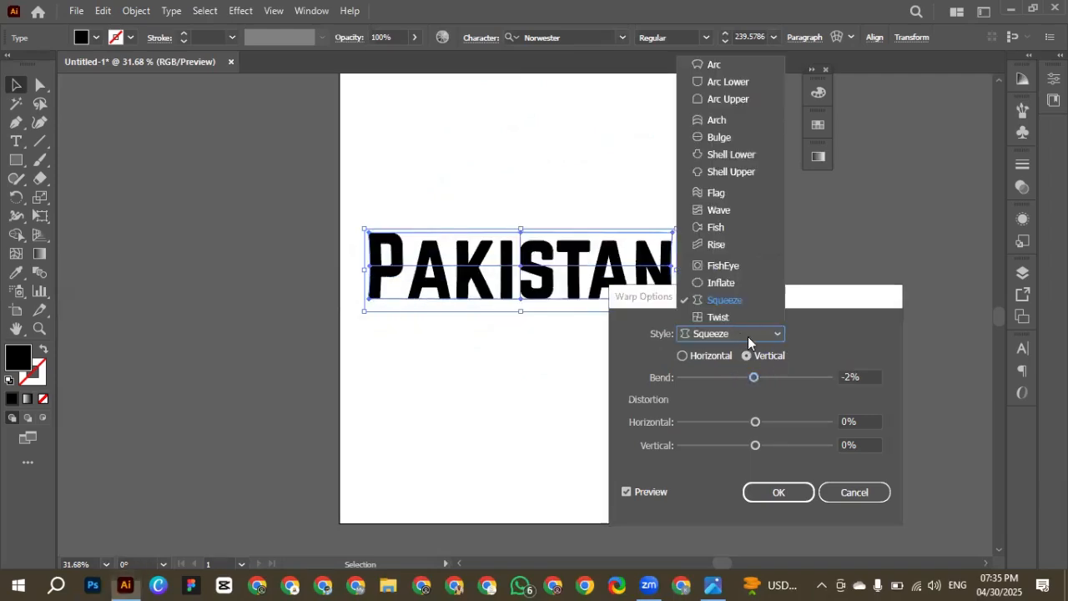
left_click(755, 242)
left_click(755, 332)
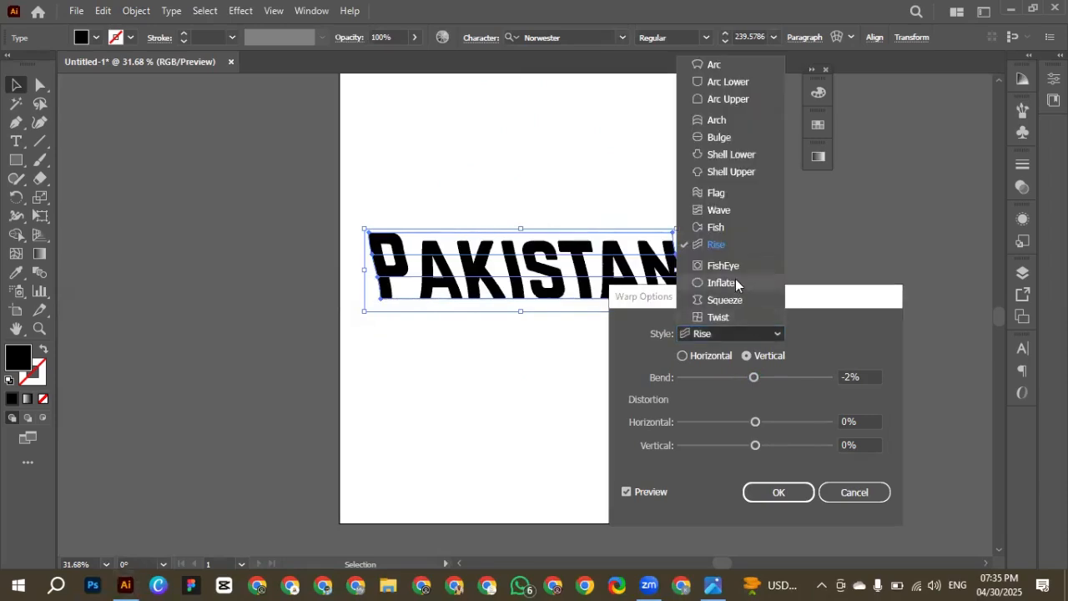
left_click(720, 231)
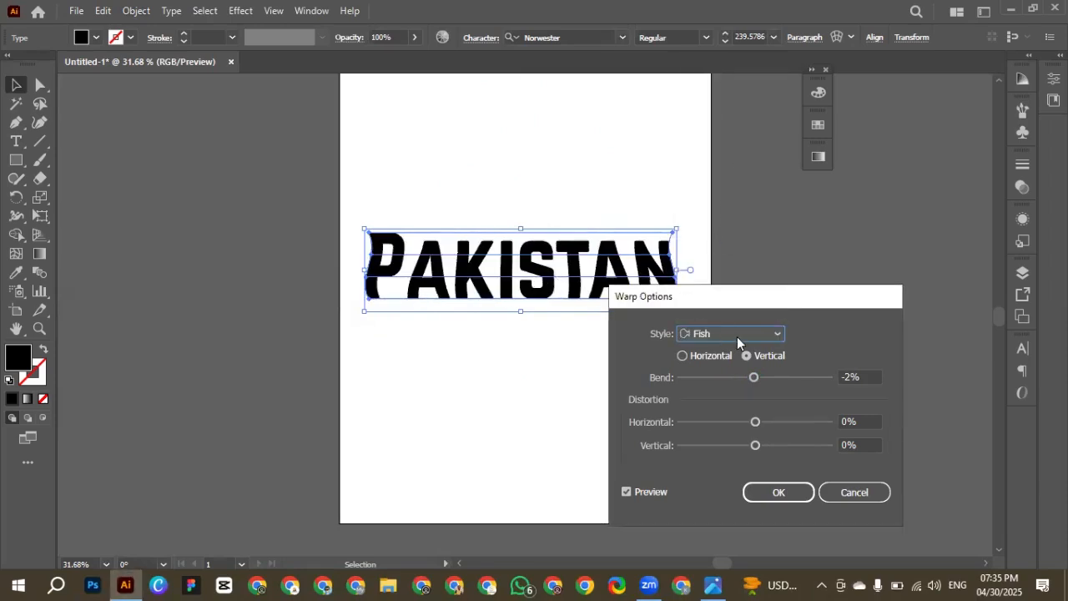
left_click(737, 335)
left_click(742, 211)
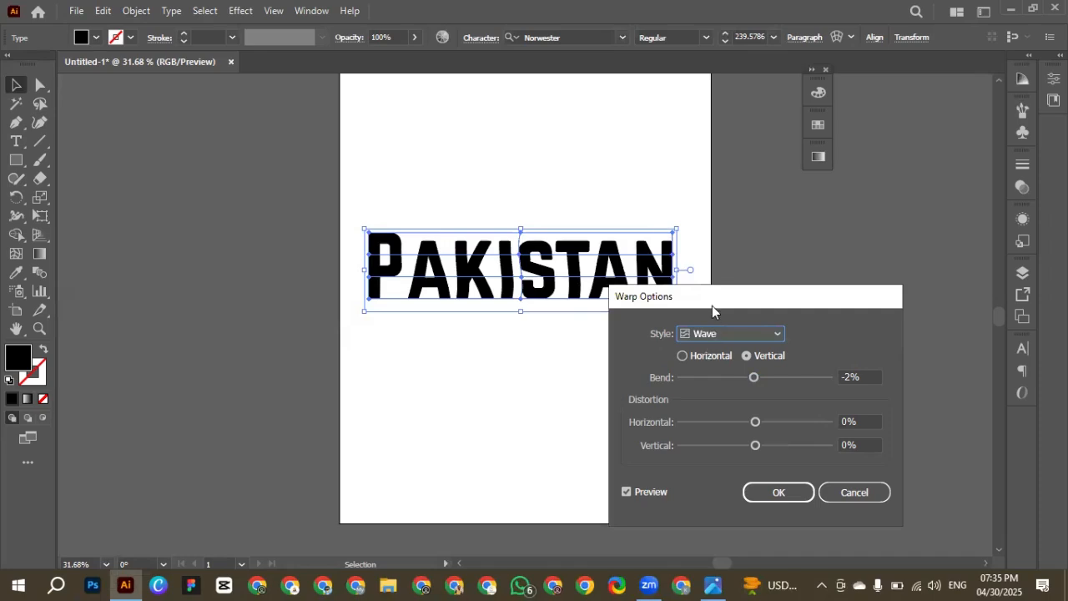
left_click(714, 332)
left_click(721, 177)
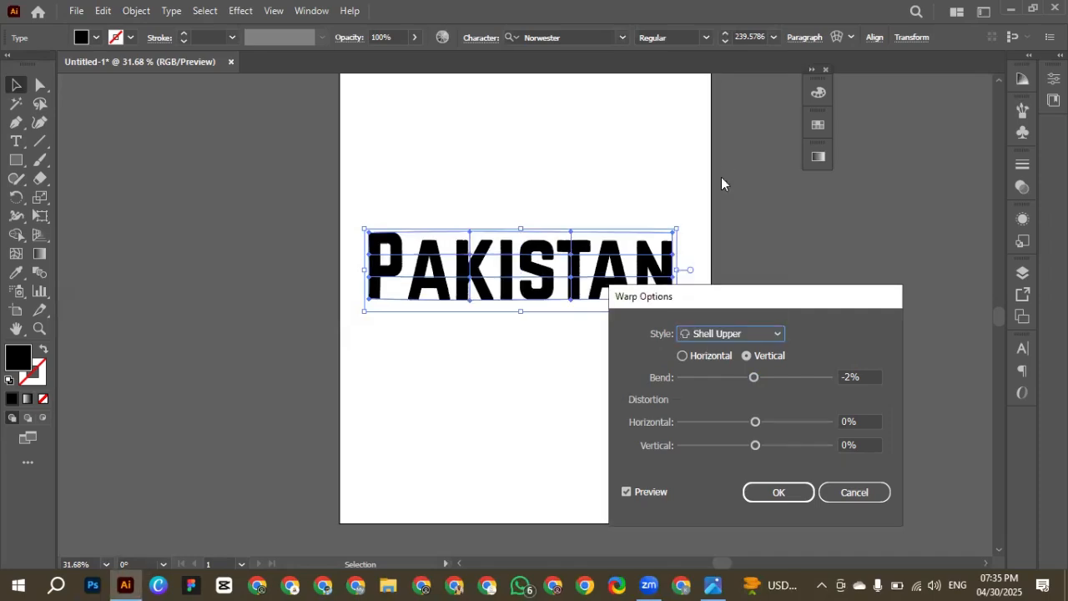
left_click(731, 332)
left_click(725, 119)
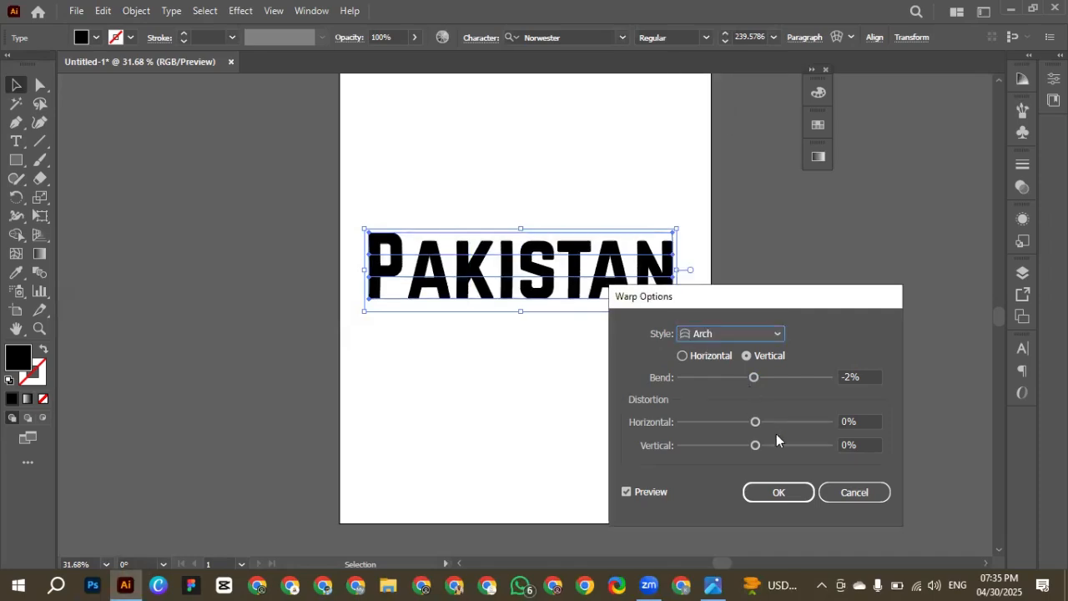
- Apply the Arch warp with its horizontal distortion set to 5% and its vertical distortion to 10%
left_click_drag(754, 424, 789, 423)
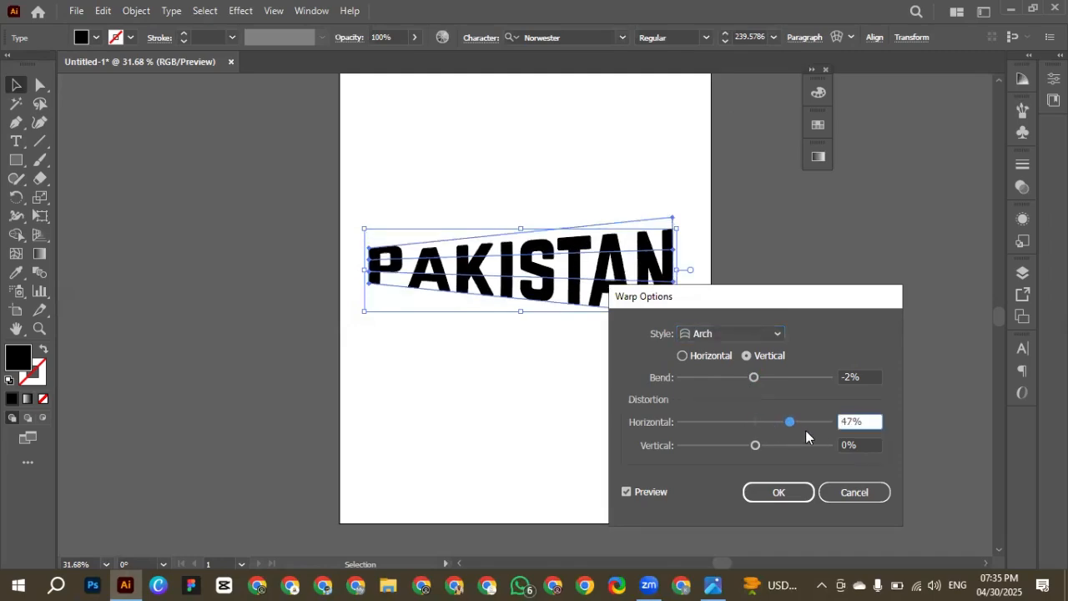
left_click_drag(817, 427, 818, 432)
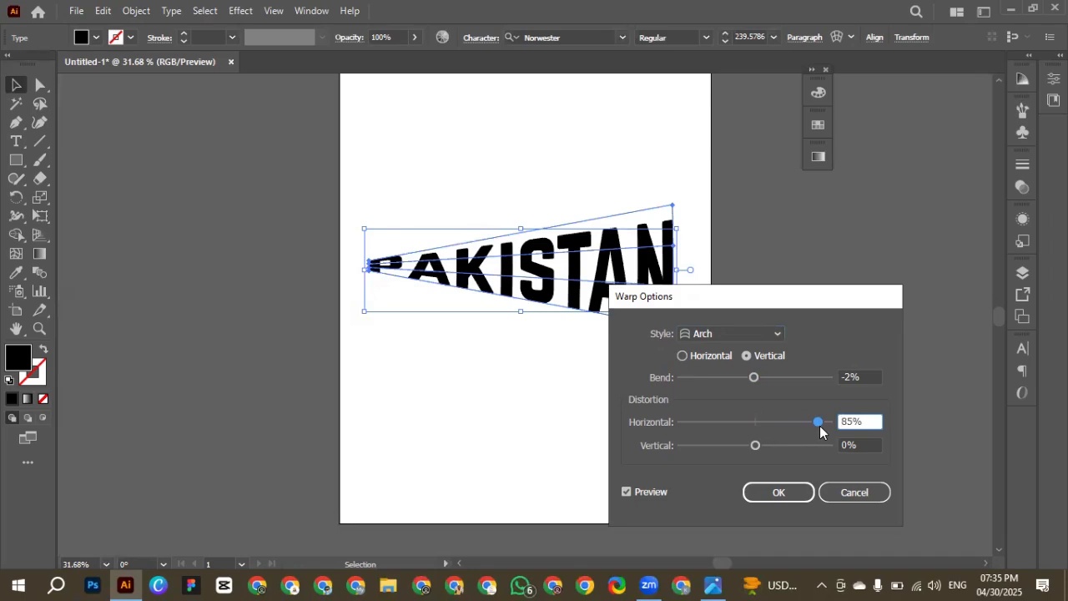
mouse_move(819, 430)
left_mouse_down()
mouse_move(731, 435)
mouse_move(711, 423)
mouse_move(805, 430)
left_mouse_up()
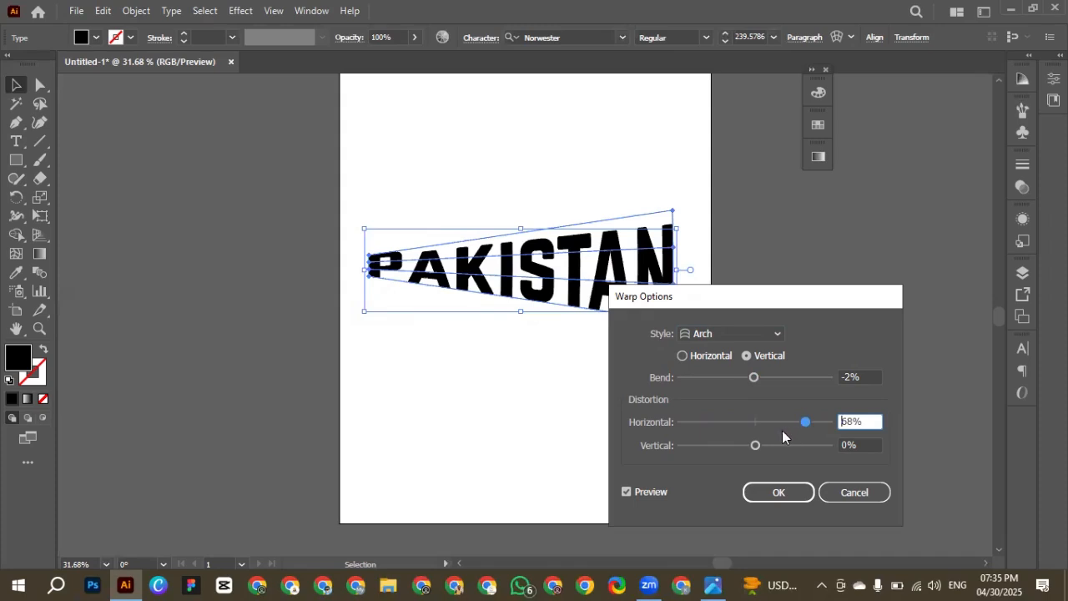
left_click_drag(805, 428, 793, 449)
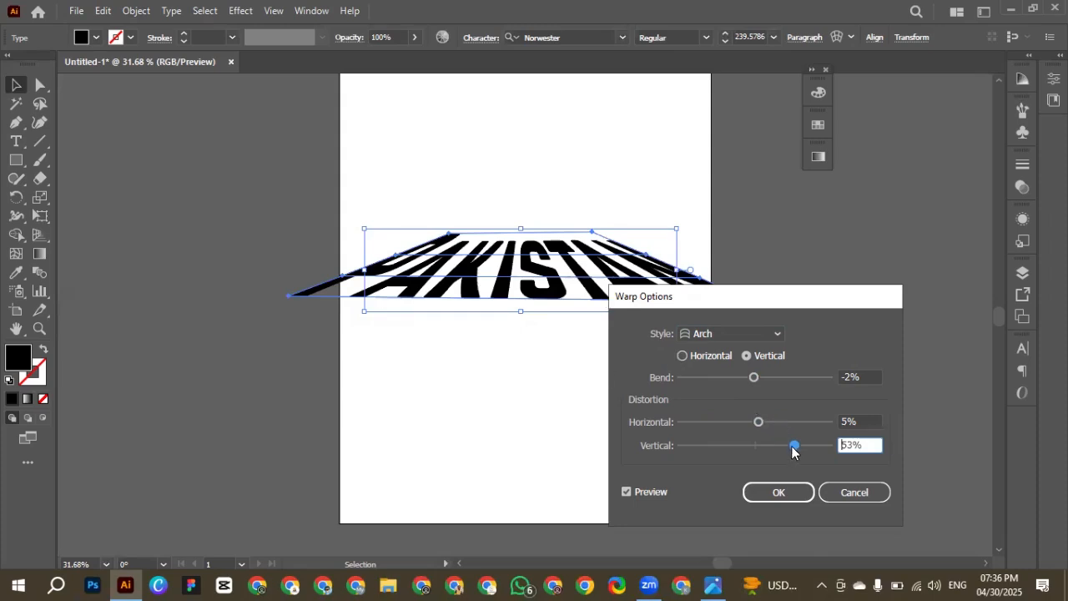
left_click_drag(793, 449, 725, 448)
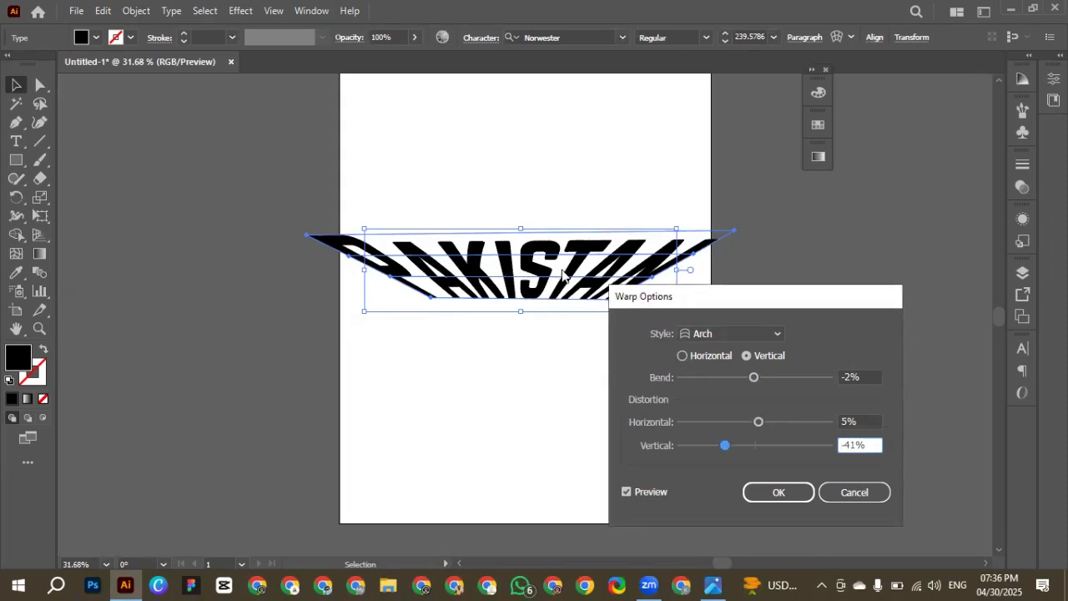
left_click_drag(723, 446, 762, 448)
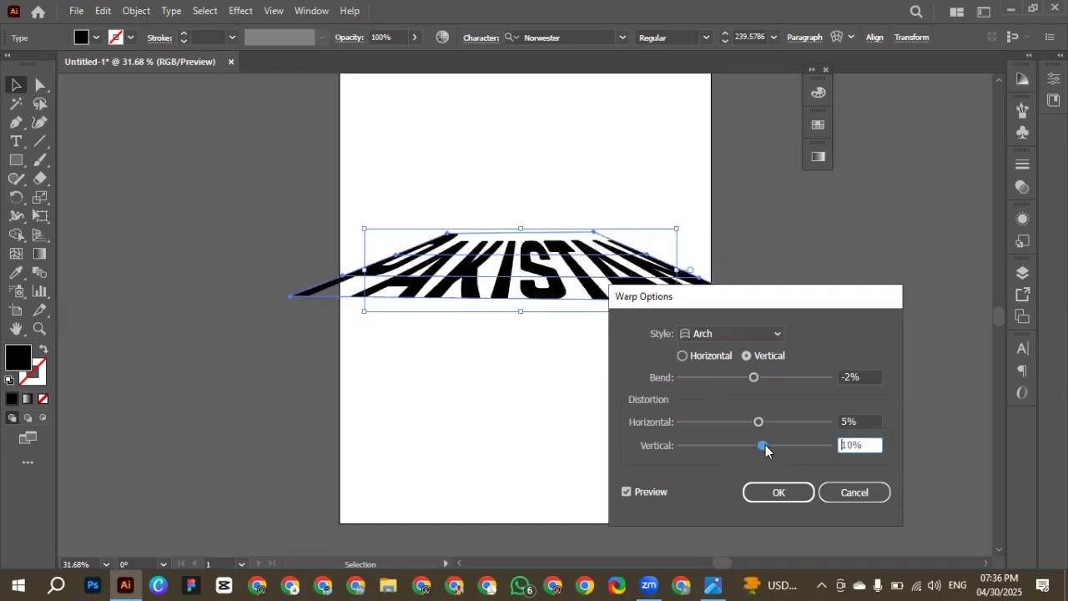
left_click(778, 494)
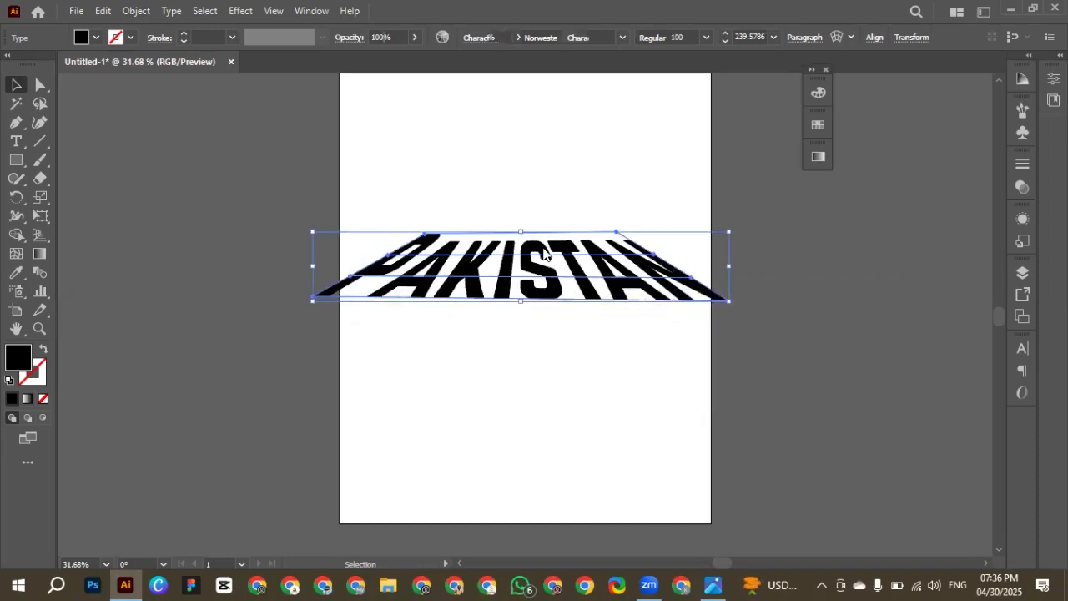
- Try moving the warped text, and undo both the move and the envelope warp
left_click_drag(543, 248, 583, 271)
key("ctrl+z")
key("ctrl+z")
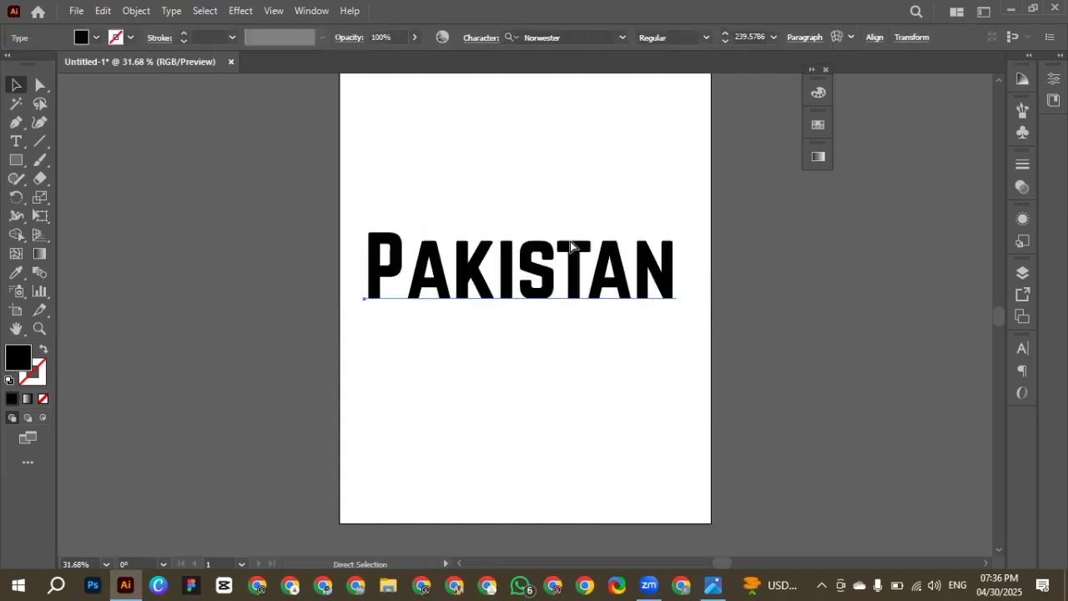
- Change the font of the "Pakistan" text to Bernard MT Condensed
left_click(570, 241)
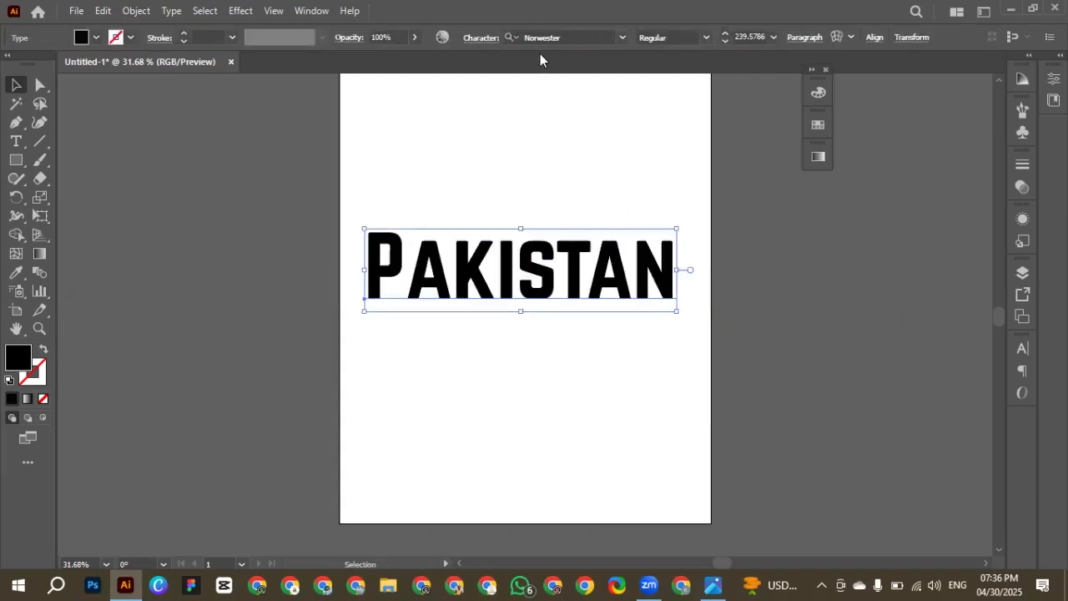
left_click(621, 37)
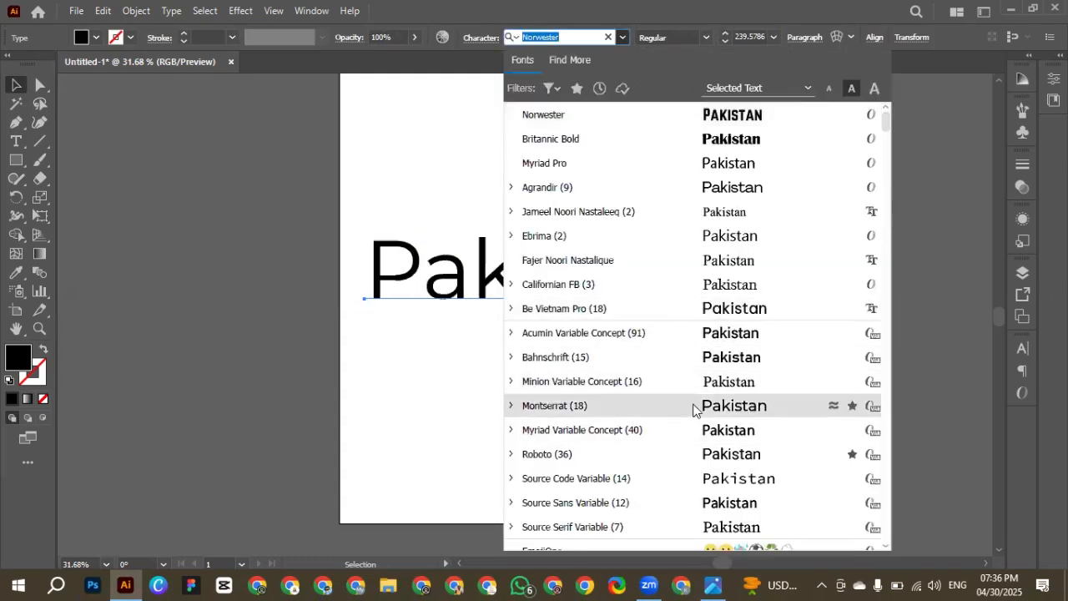
scroll(693, 407, "down", 10)
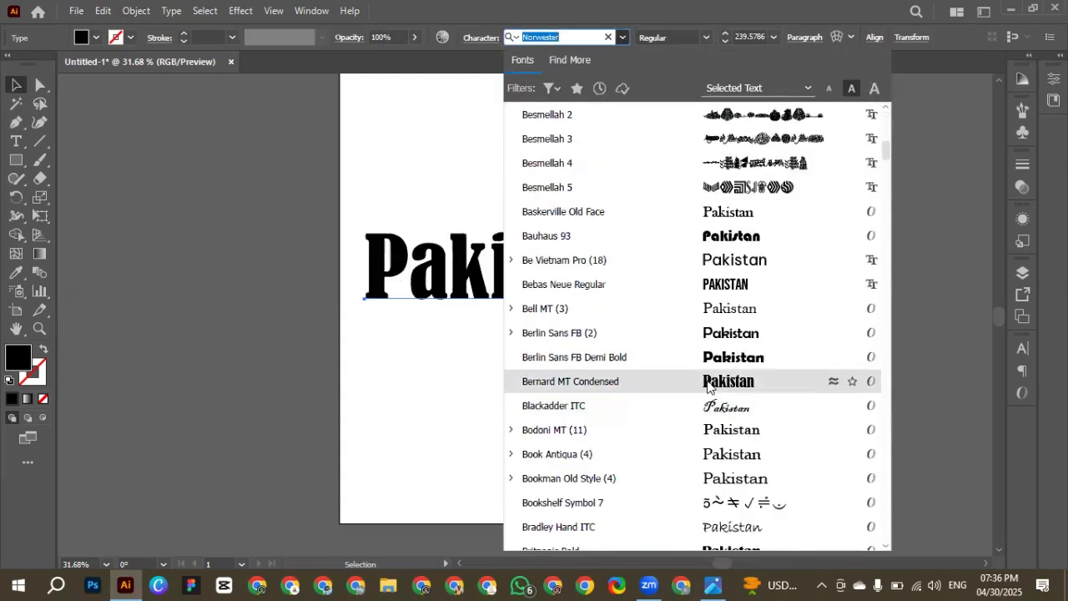
left_click(706, 382)
- Start an envelope warp on the text and reduce the Arch style's vertical distortion to 4%
left_click(137, 11)
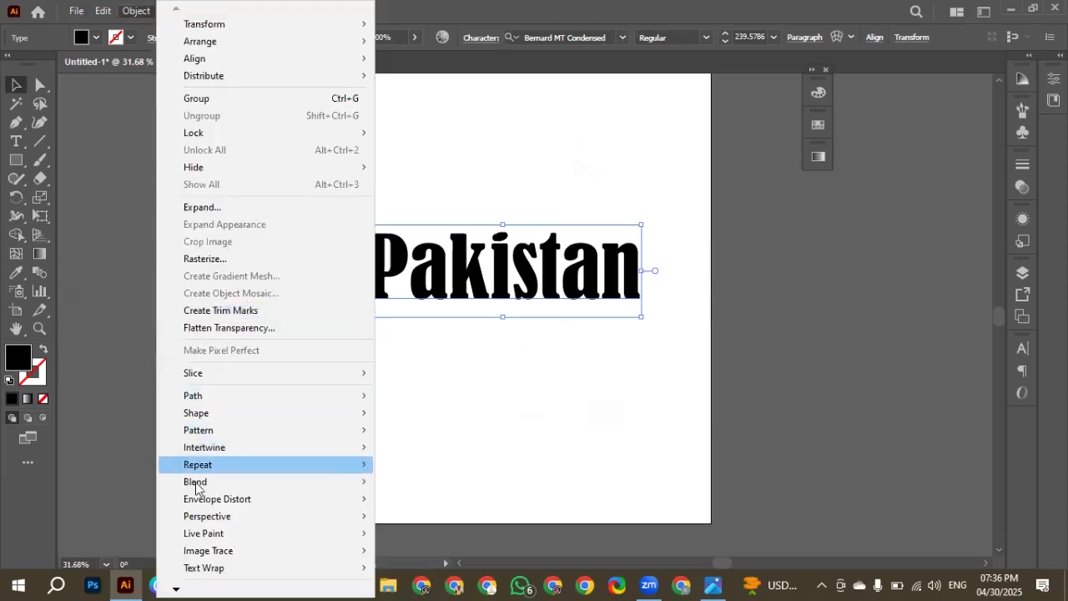
mouse_move(200, 498)
left_click(429, 378)
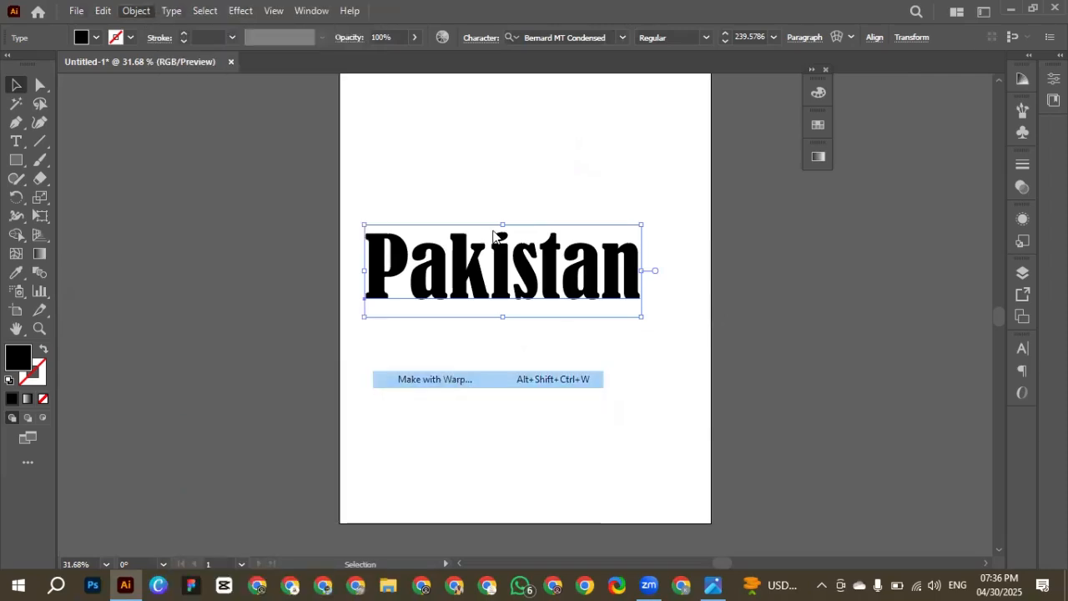
left_click(719, 333)
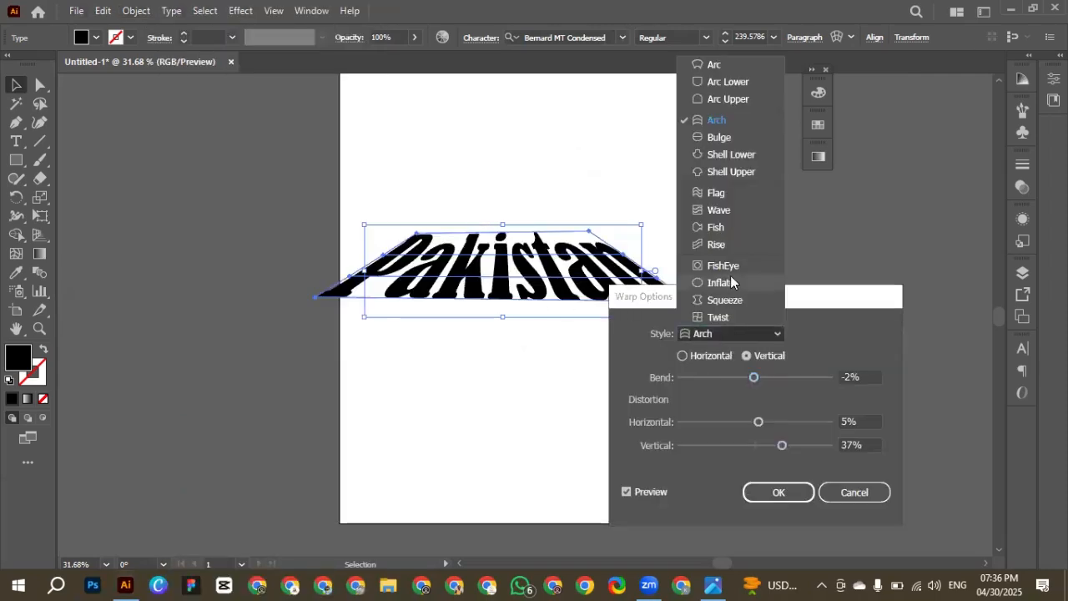
left_click(779, 449)
left_click_drag(780, 447, 758, 448)
- Try the Squeeze warp style, apply the Fish style to the text, and undo the envelope warp
left_click(731, 333)
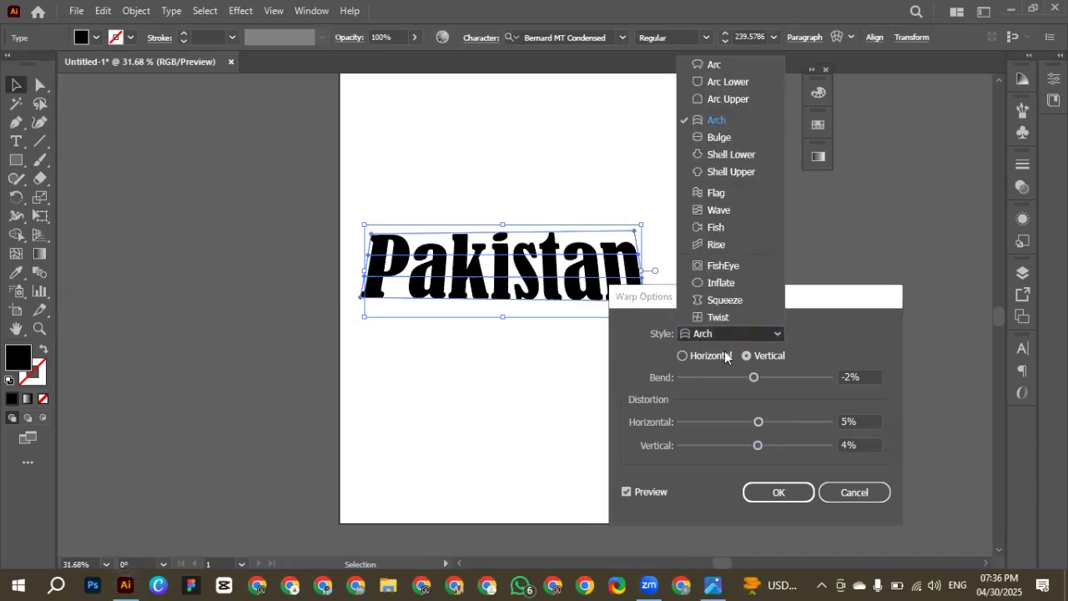
left_click(721, 300)
left_click(722, 334)
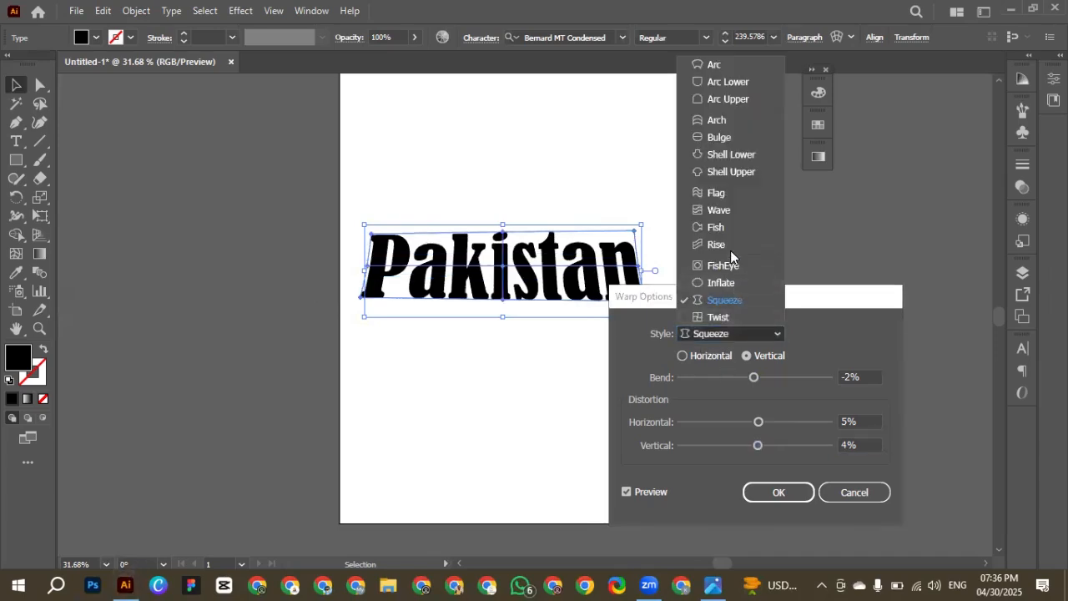
left_click(727, 230)
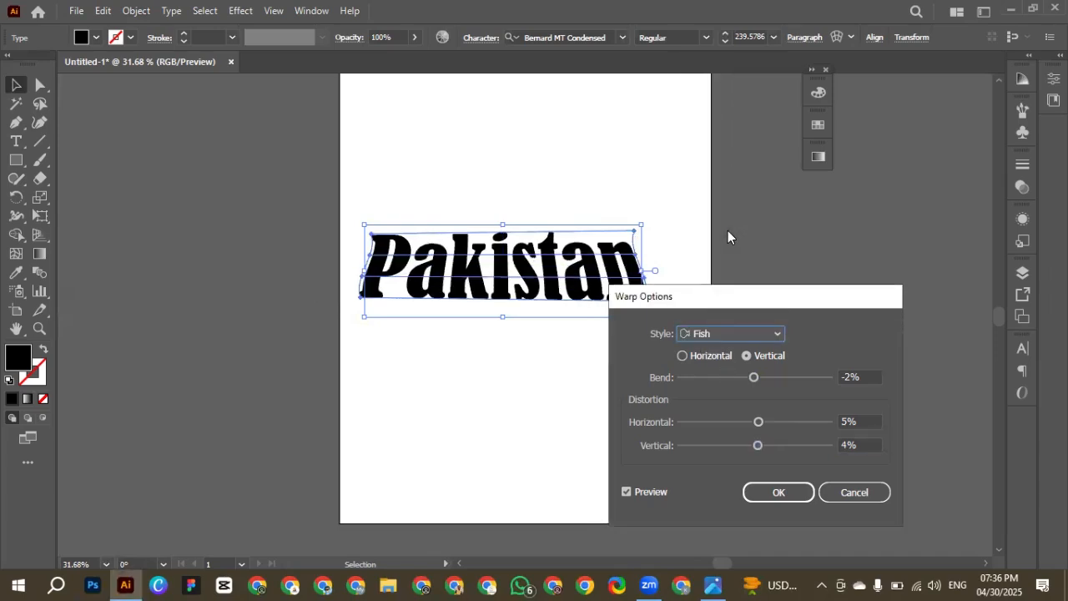
left_click(775, 492)
key("ctrl+z")
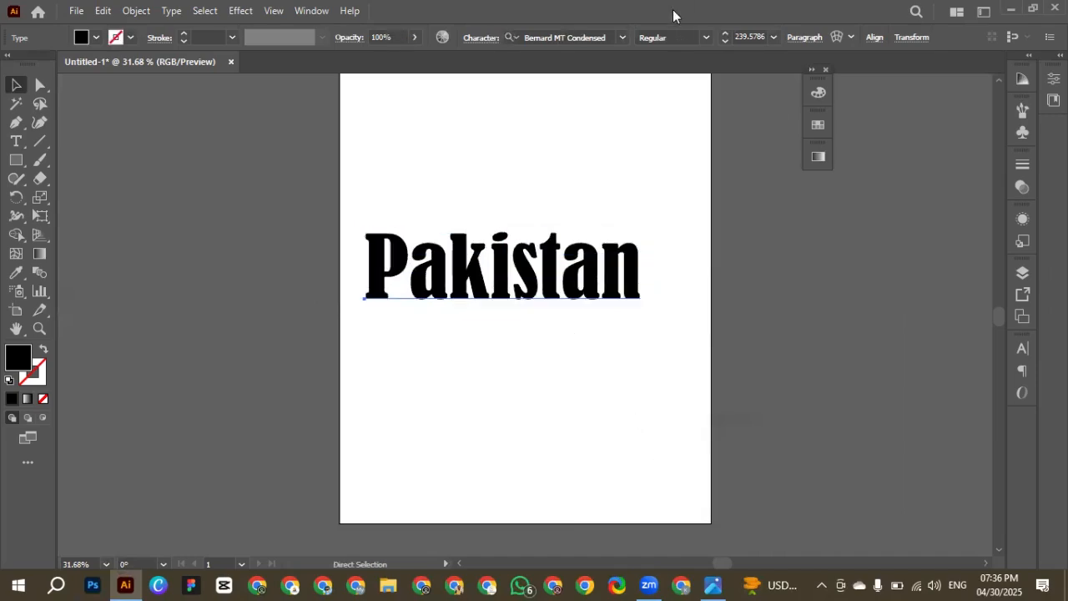
- Change the font of the "Pakistan" text to Franklin Gothic Demi Cond
left_click(621, 39)
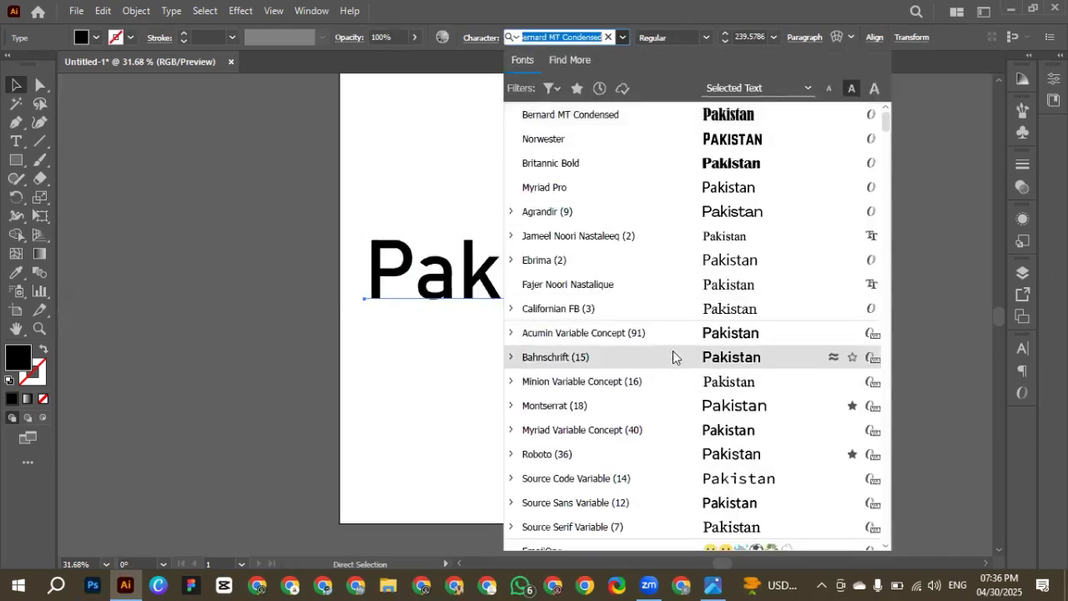
scroll(672, 356, "down", 12)
scroll(704, 442, "down", 6)
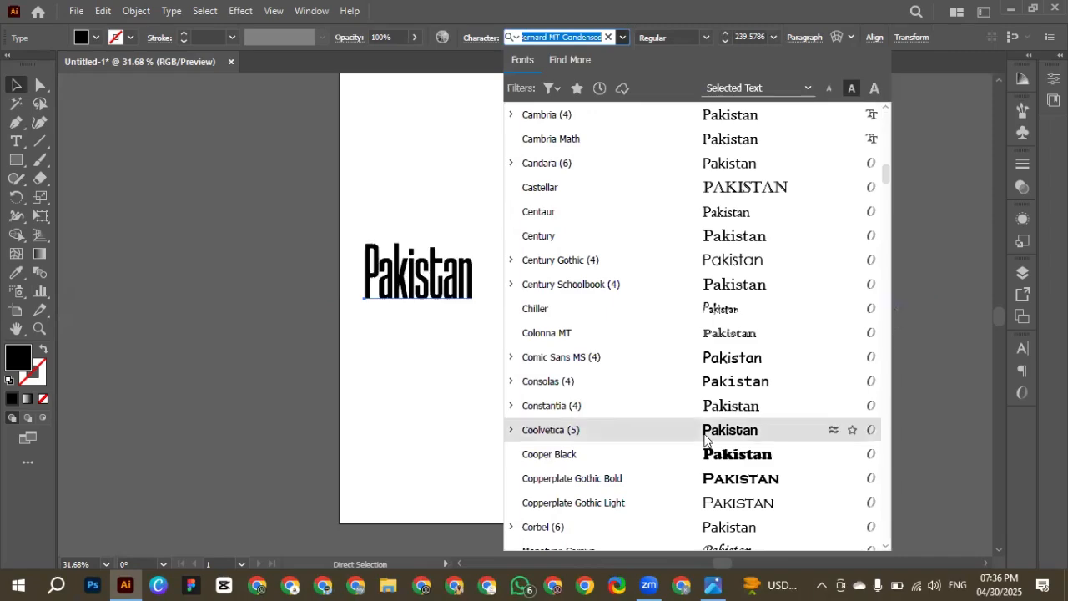
scroll(708, 450, "down", 3)
scroll(709, 460, "down", 4)
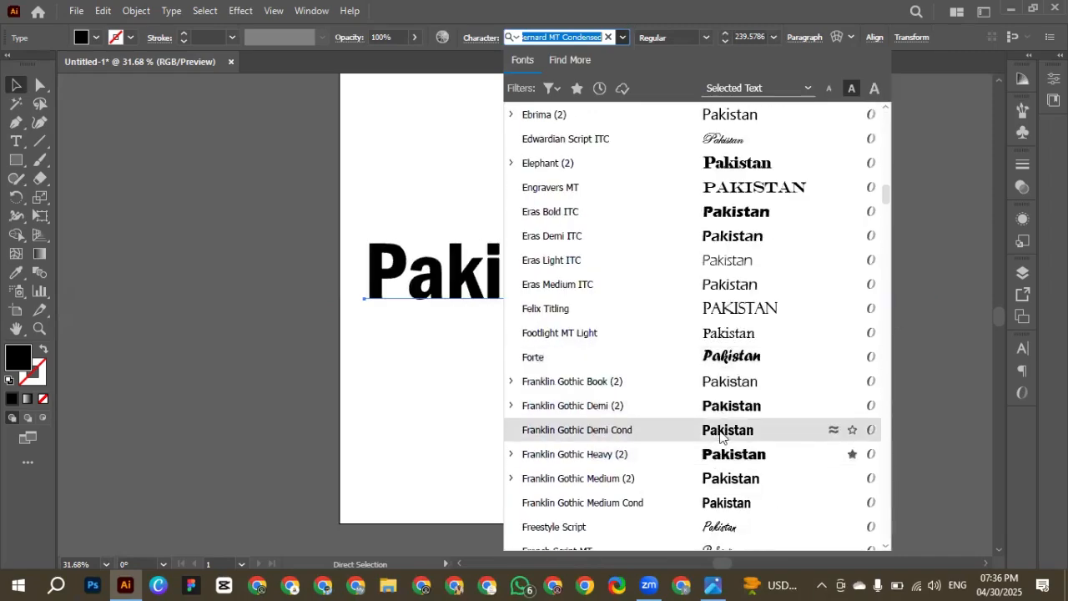
left_click(716, 431)
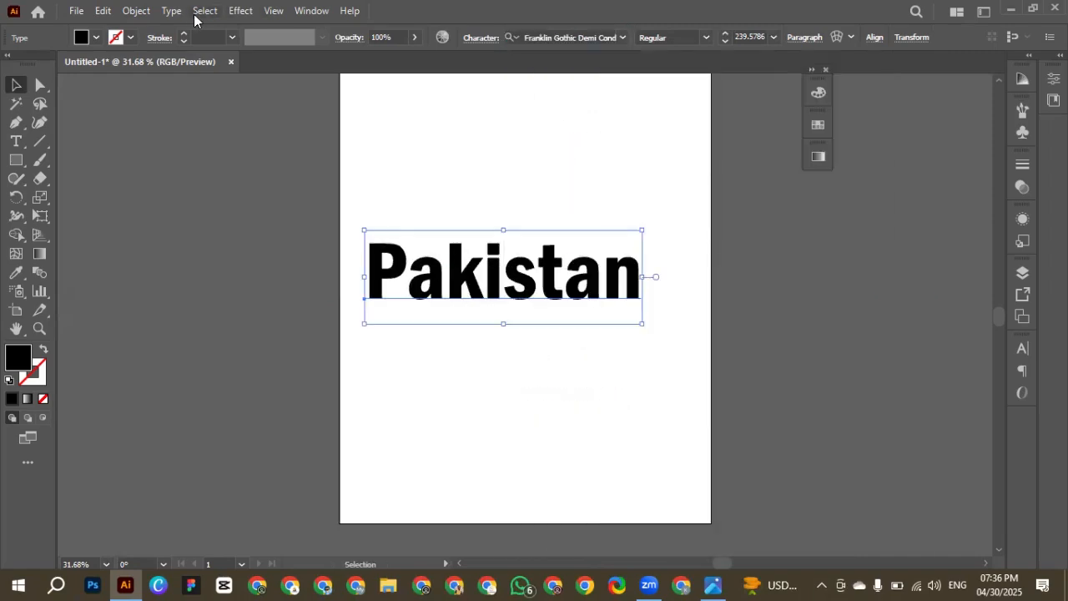
- Start an envelope warp on the text, try the Inflate and Fish styles, and cancel the warp
left_click(131, 11)
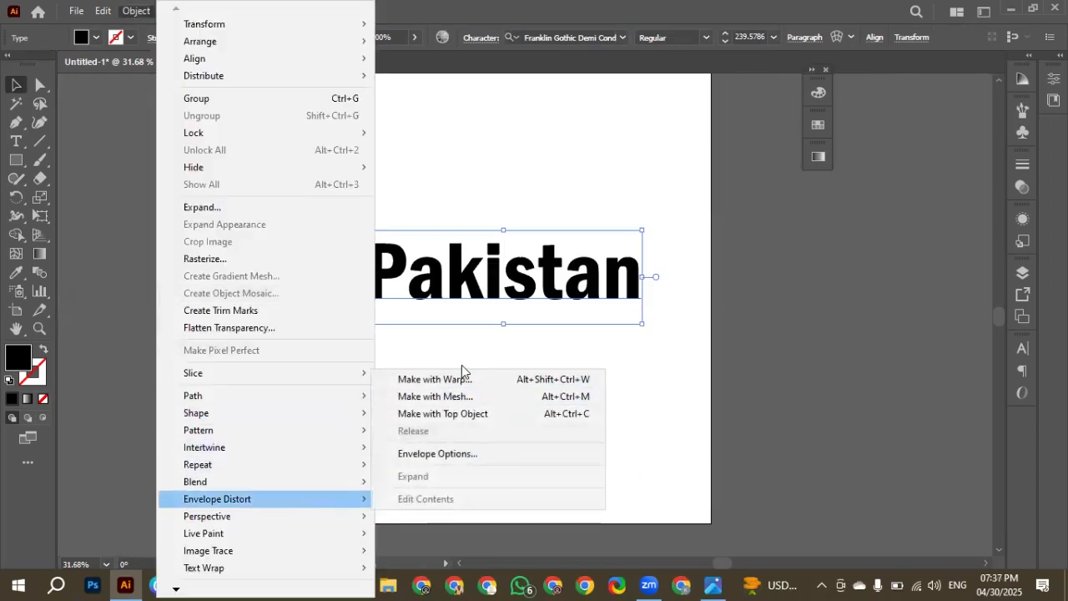
left_click(461, 364)
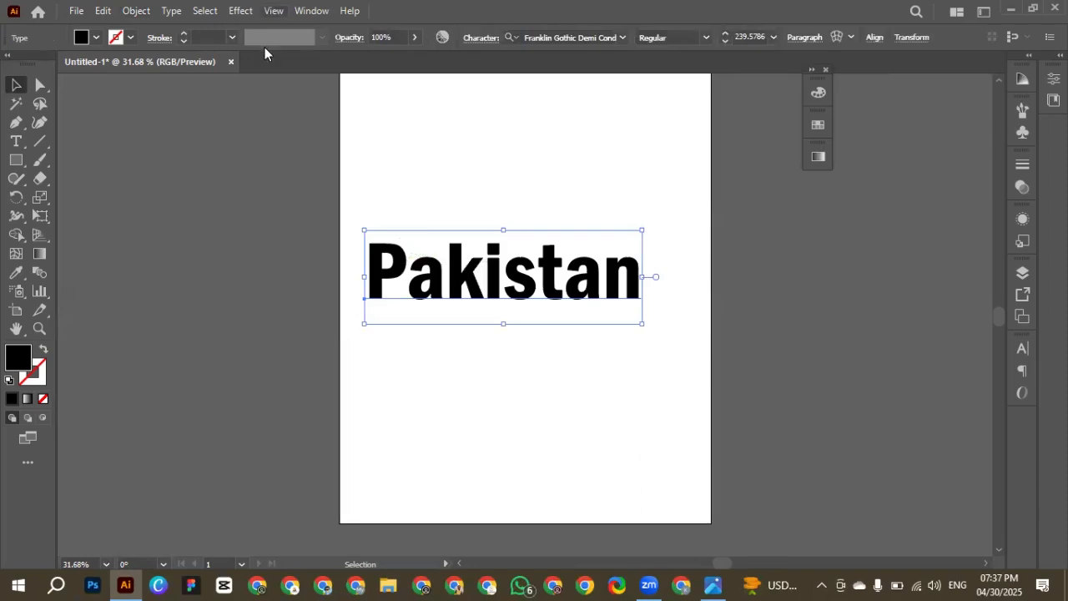
left_click(137, 12)
mouse_move(217, 499)
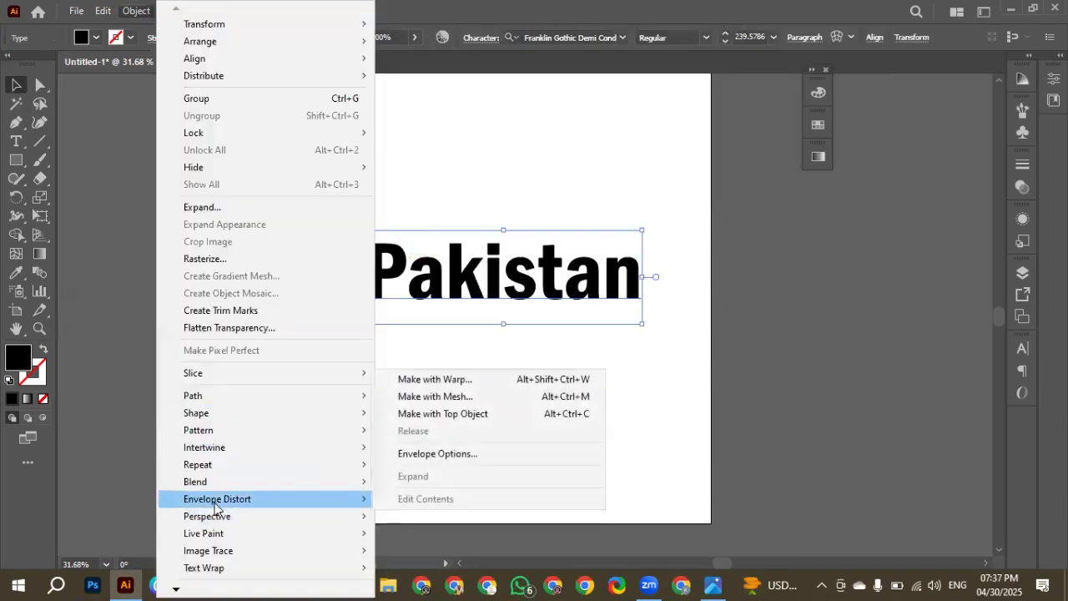
left_click(447, 380)
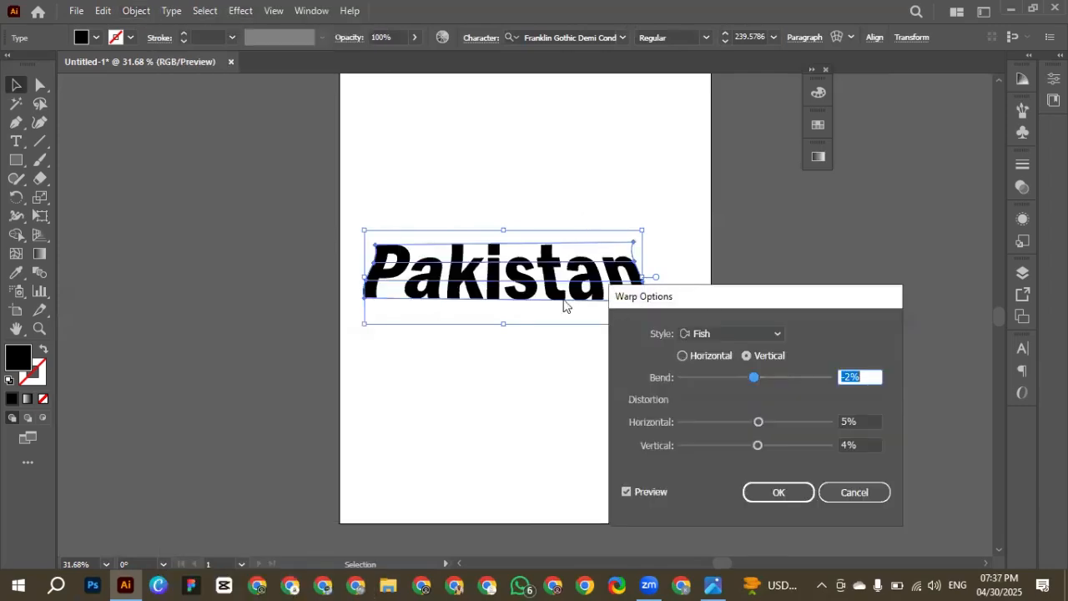
left_click(724, 333)
left_click(738, 281)
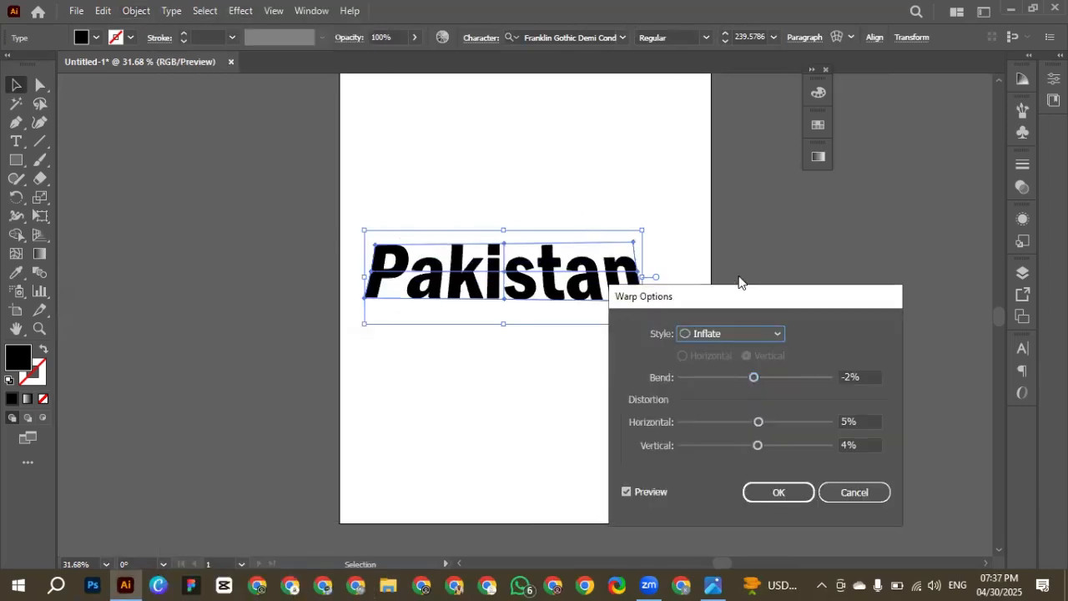
left_click(754, 327)
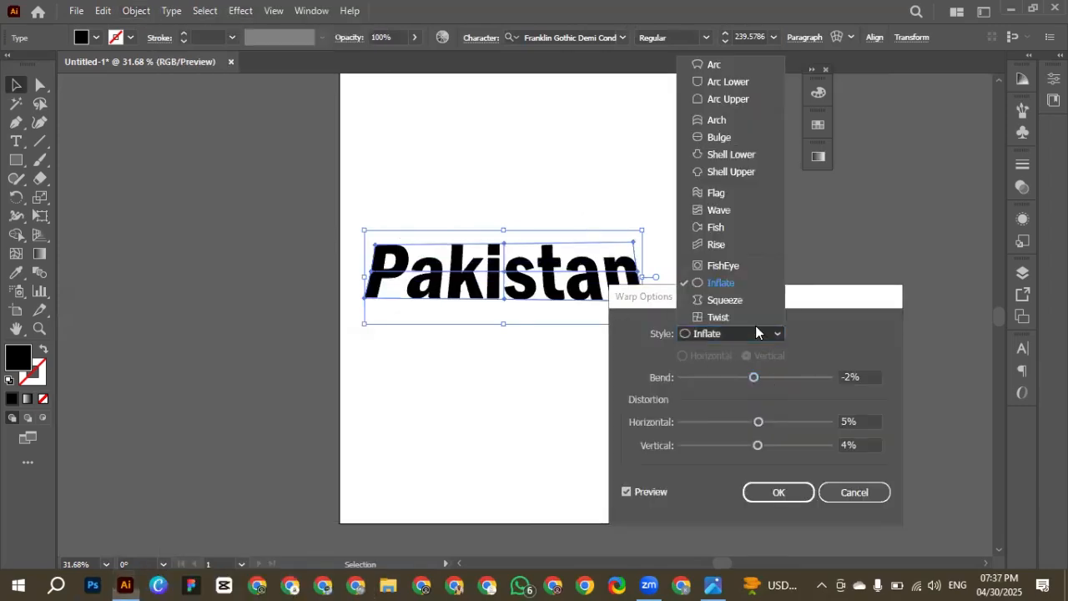
left_click(724, 231)
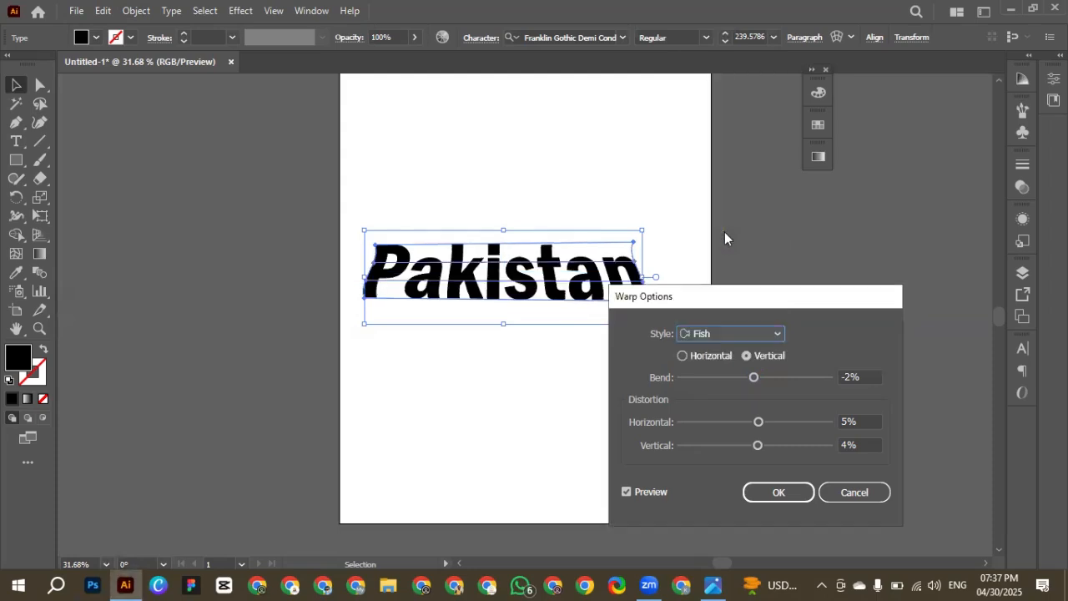
left_click(848, 489)
- Move the text toward the artboard's horizontal centre and change its font to Franklin Gothic Heavy
left_click(654, 278)
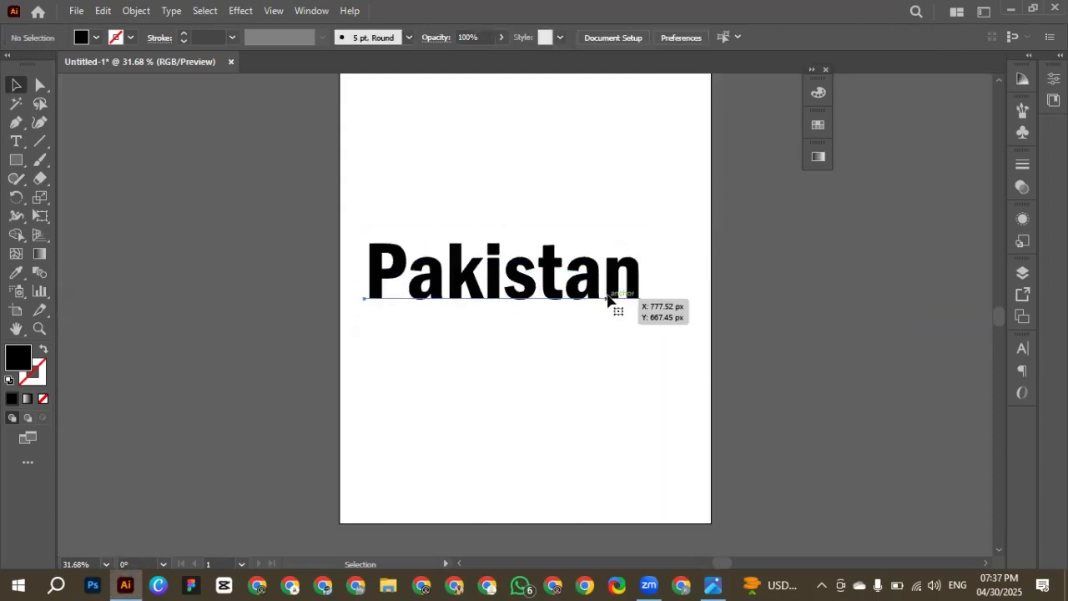
left_click_drag(606, 298, 603, 293)
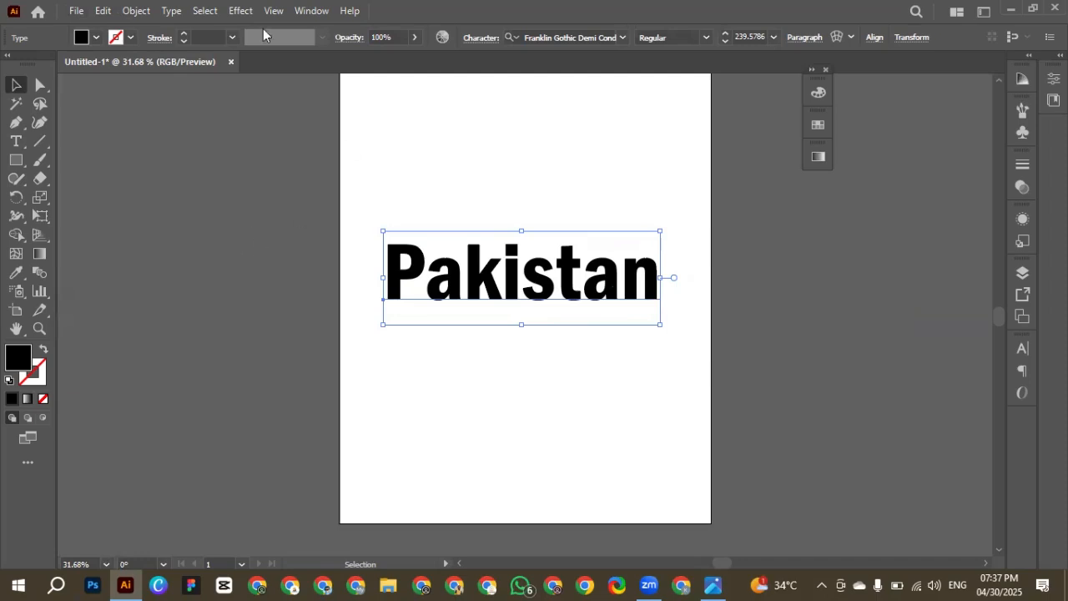
left_click(104, 12)
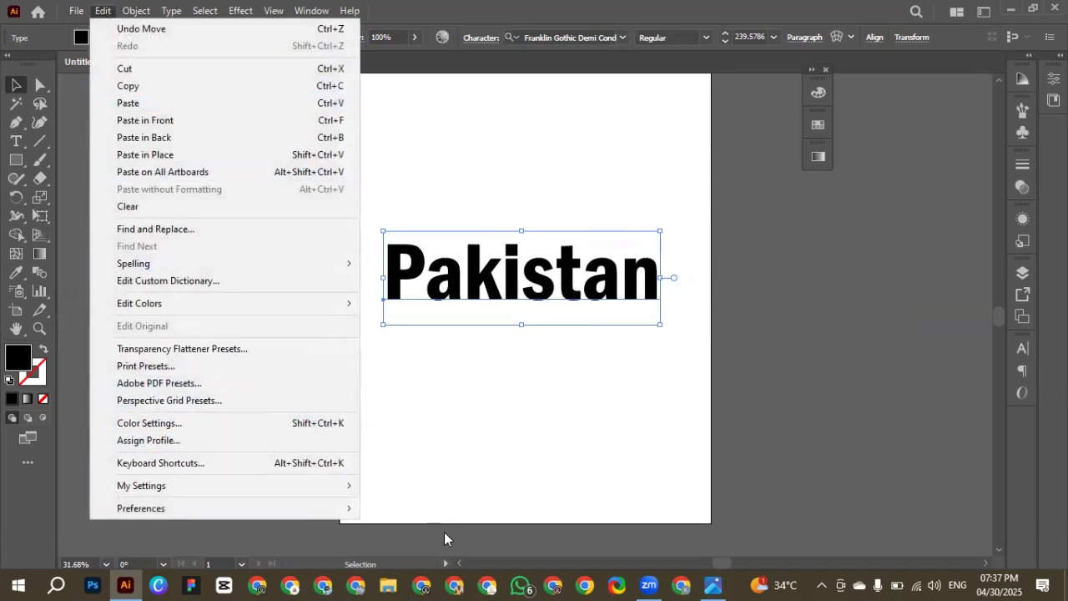
left_click(726, 335)
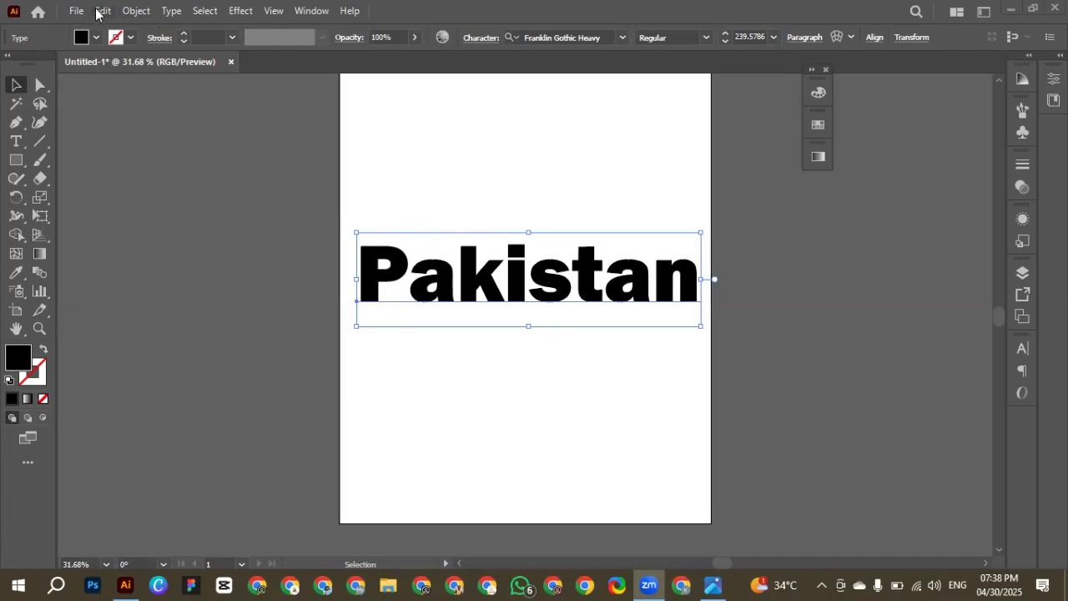
- Apply an Inflate envelope warp to the text with -33% bend, -21% horizontal distortion and 30% vertical distortion
left_click(136, 12)
mouse_move(291, 501)
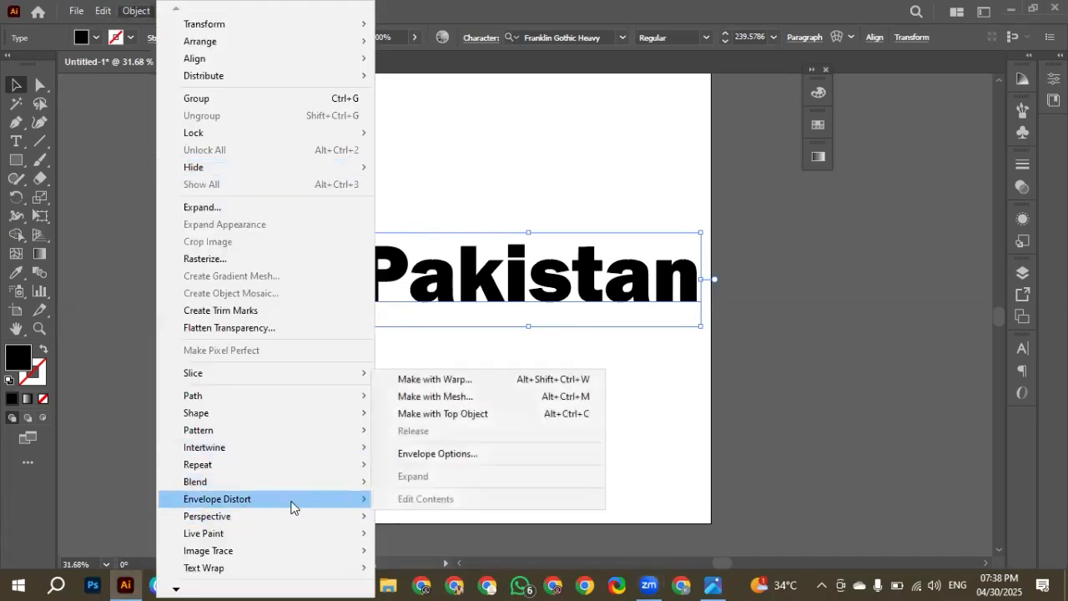
left_click(467, 379)
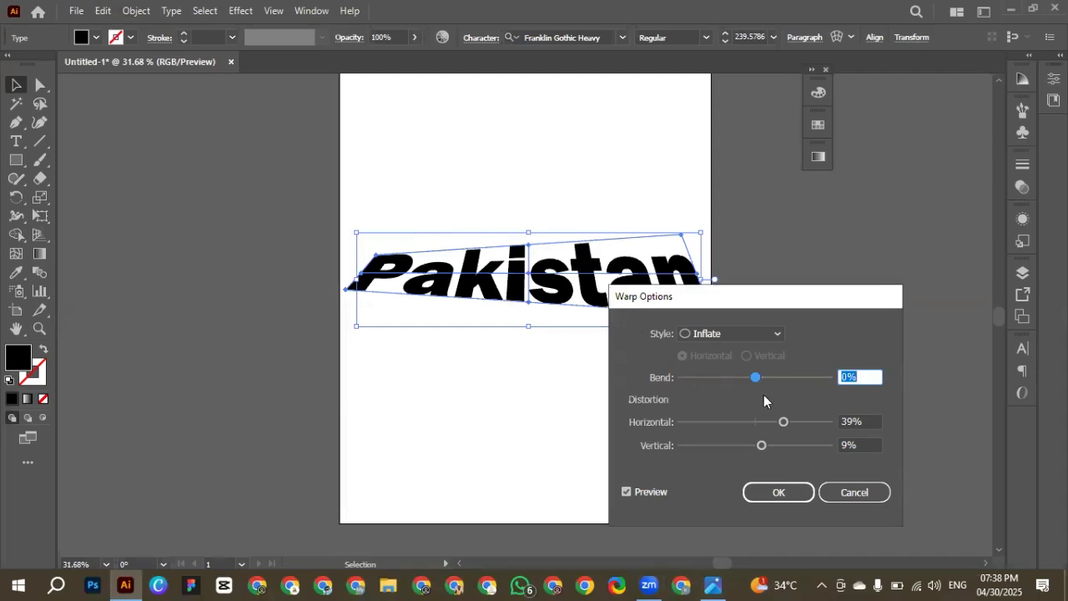
left_click_drag(761, 385, 730, 385)
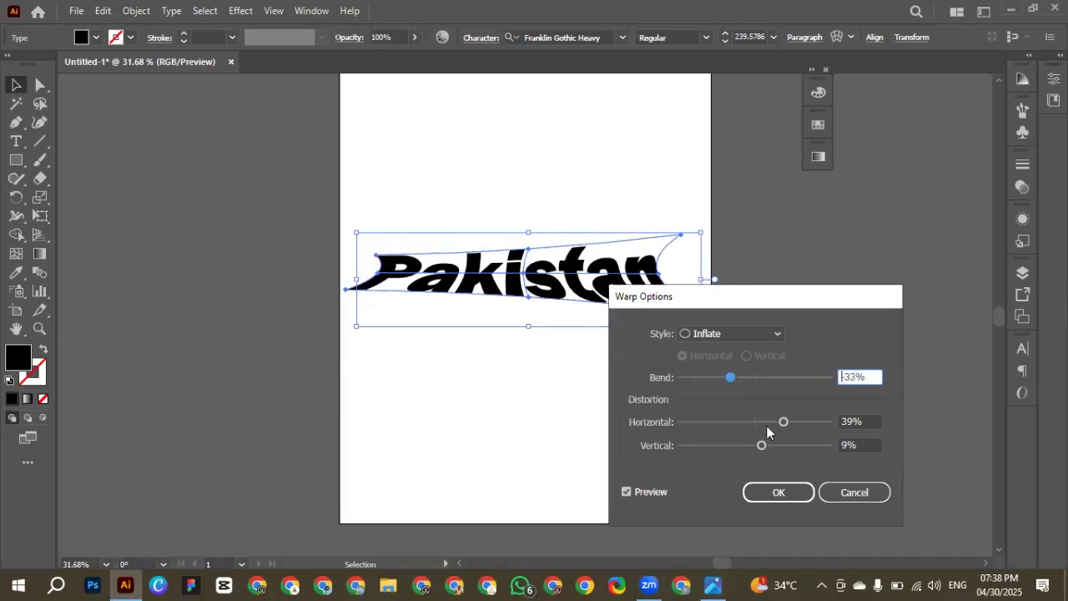
left_click_drag(783, 421, 777, 449)
left_click(780, 491)
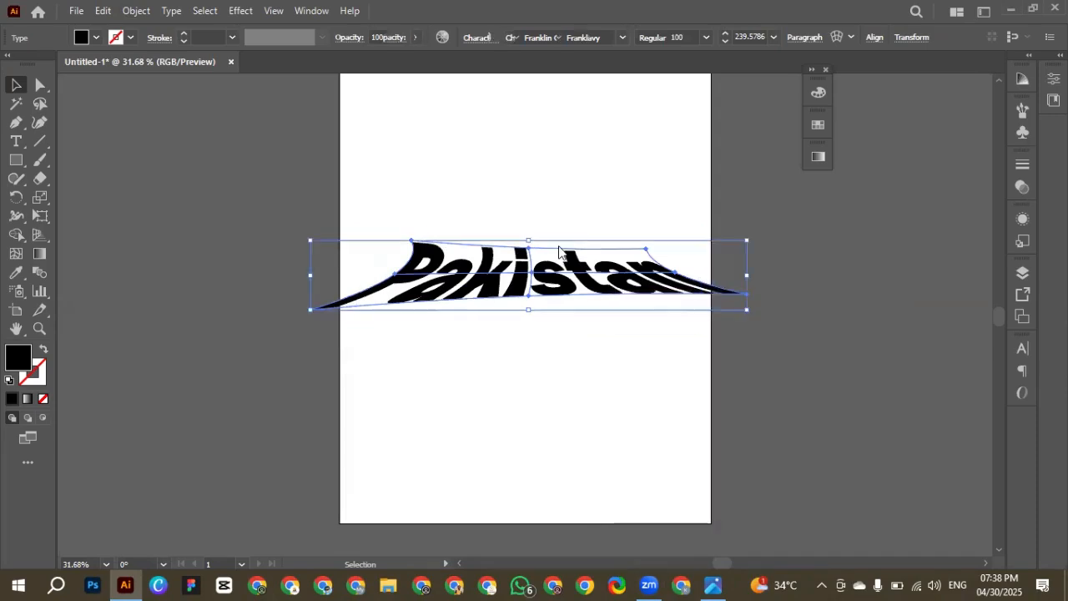
- Move the warped text up the artboard and release its envelope distortion
left_click_drag(587, 267, 572, 238)
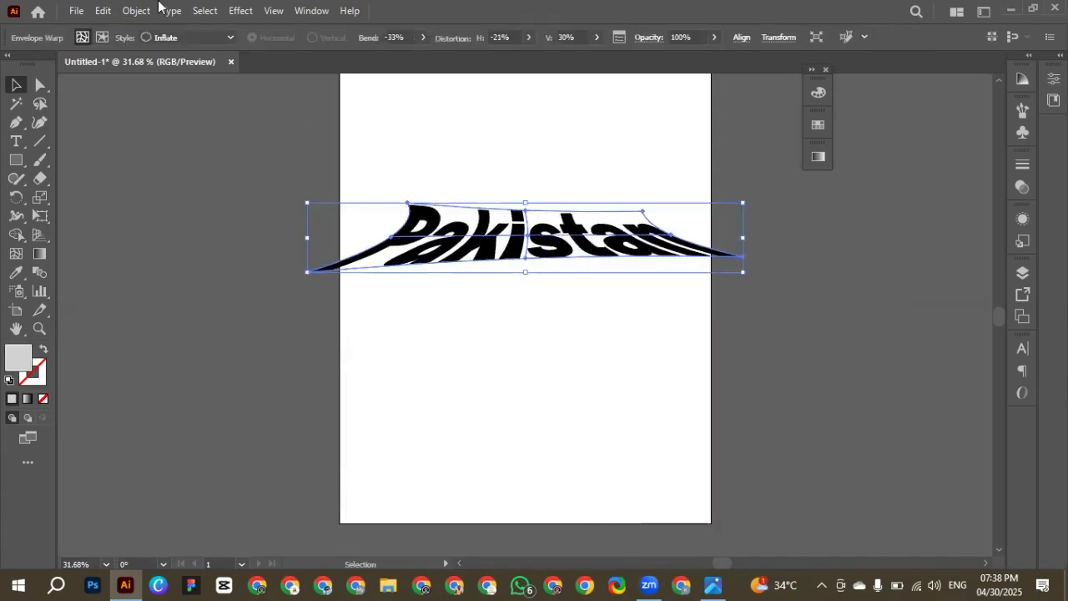
left_click(138, 12)
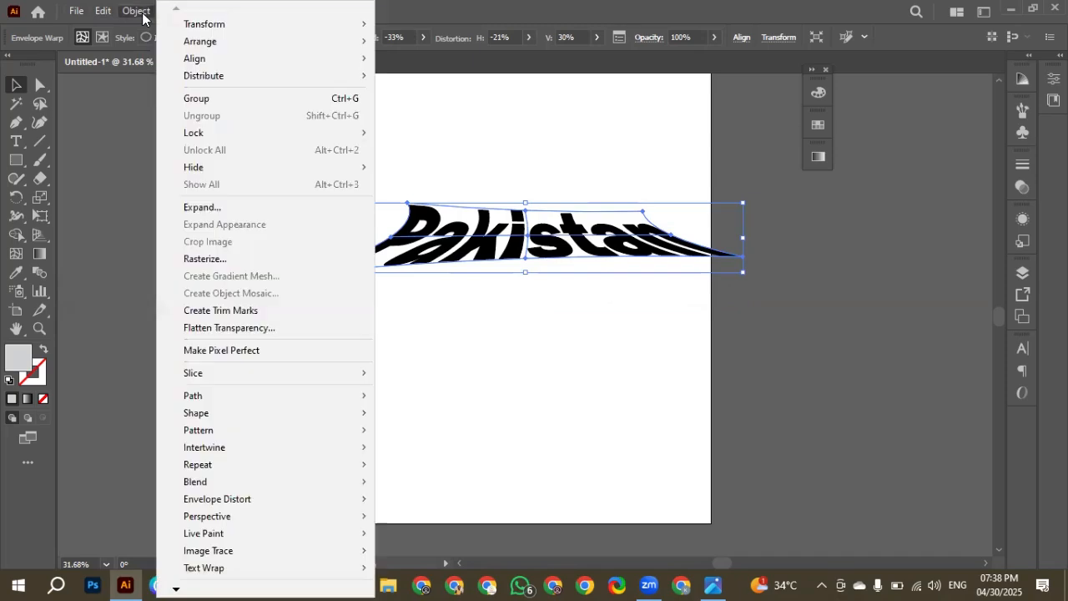
mouse_move(267, 505)
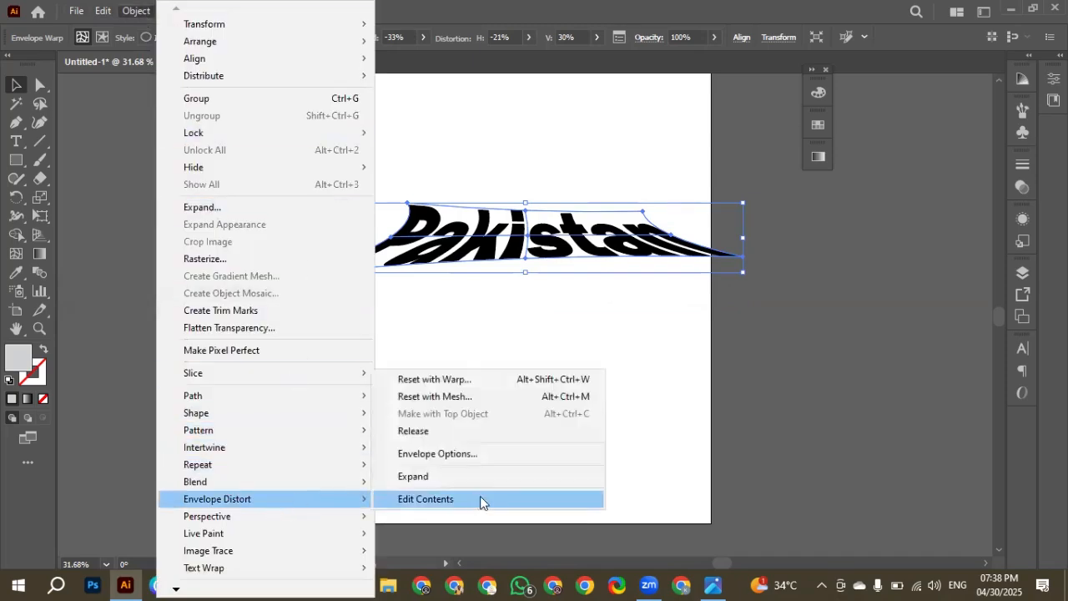
left_click(397, 429)
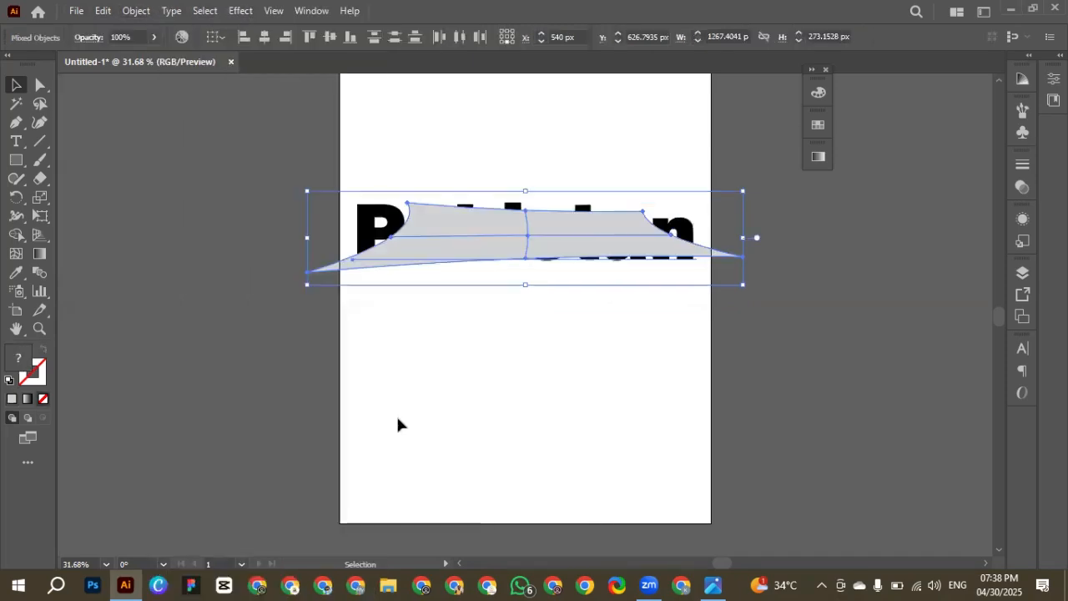
- Separate the released grey mesh shape from the text and move it down past the artboard's lower left edge
left_click(396, 427)
left_click_drag(527, 246, 526, 329)
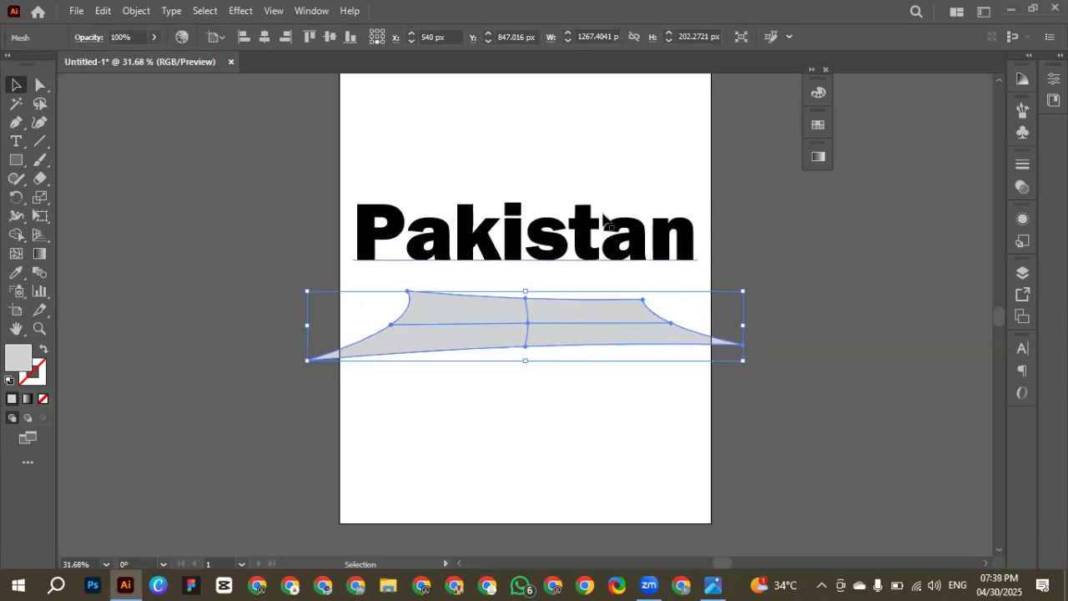
left_click_drag(608, 341, 354, 464)
- Draw a rounded rectangle over the "Pakistan" text, extending past both sides of the artboard
left_click(15, 159)
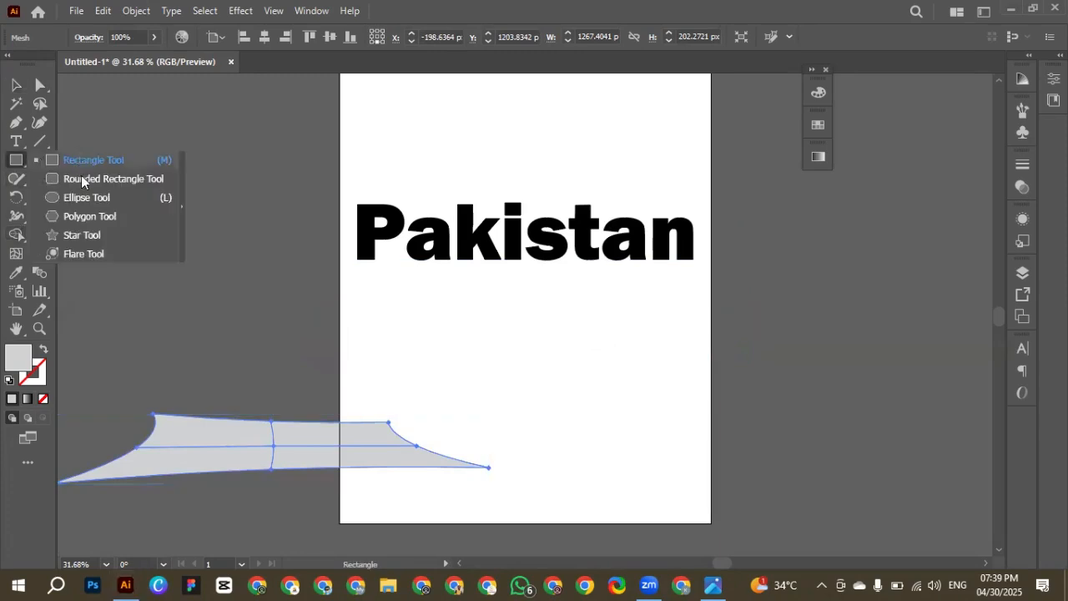
left_click(95, 178)
left_click_drag(297, 169, 769, 286)
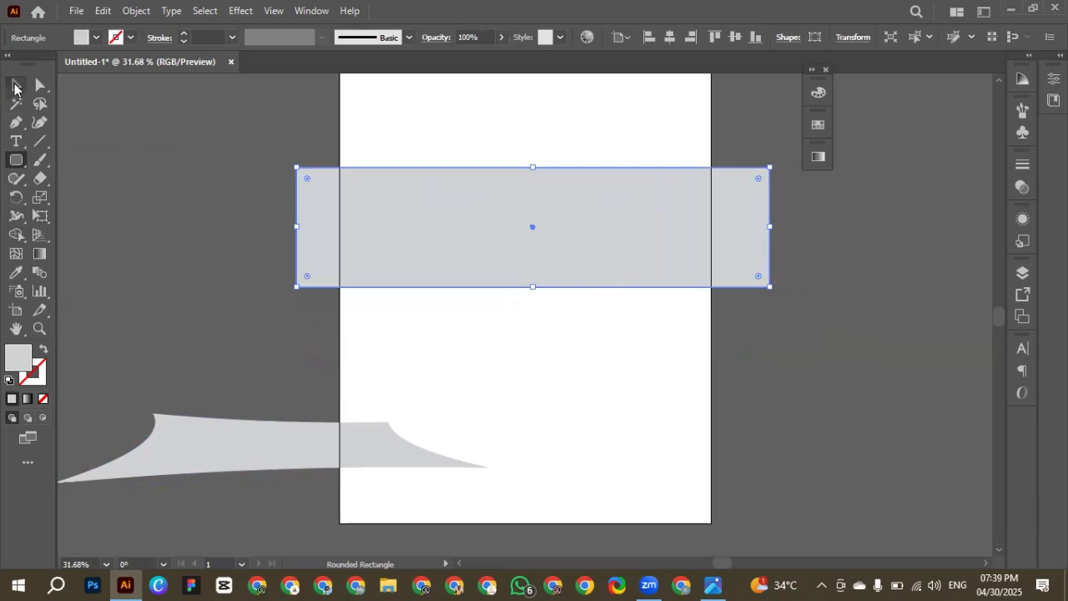
- Pull the rectangle's upper-right anchor point to the middle of the top and its lower-left anchor point inward to form notches
left_click(40, 86)
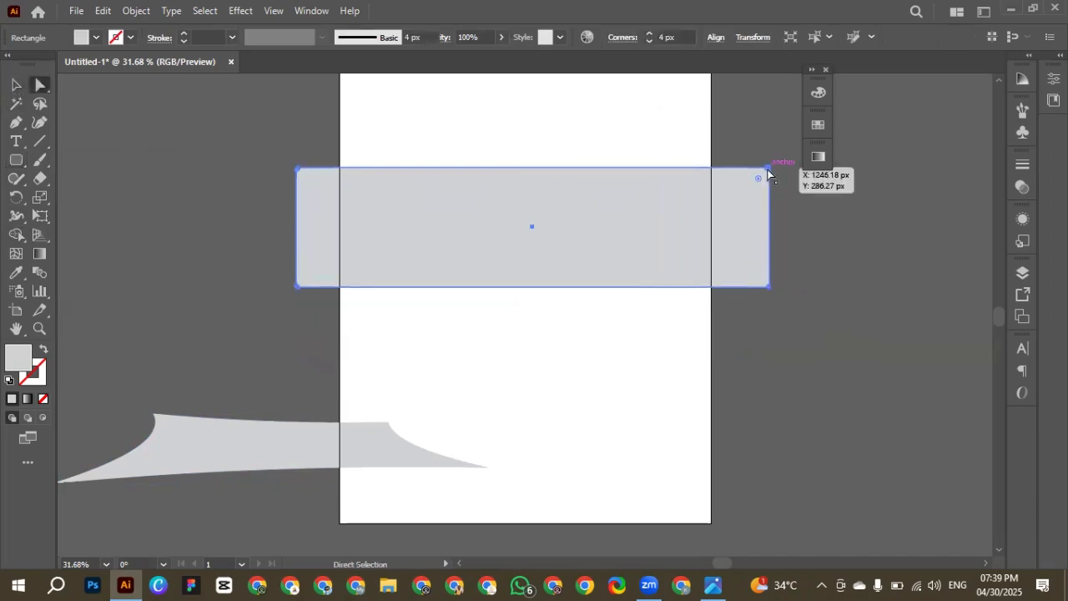
left_click_drag(768, 173, 536, 211)
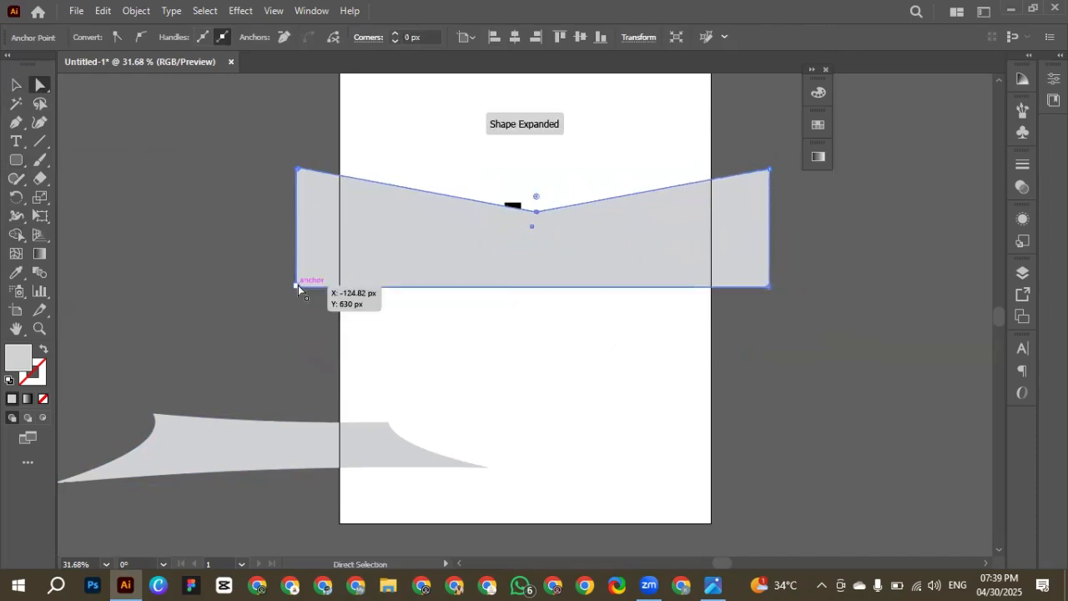
left_click_drag(334, 280, 456, 244)
left_click(198, 196)
- Make a clipping mask from the notched shape and the text, and reposition the clip group
left_click(15, 87)
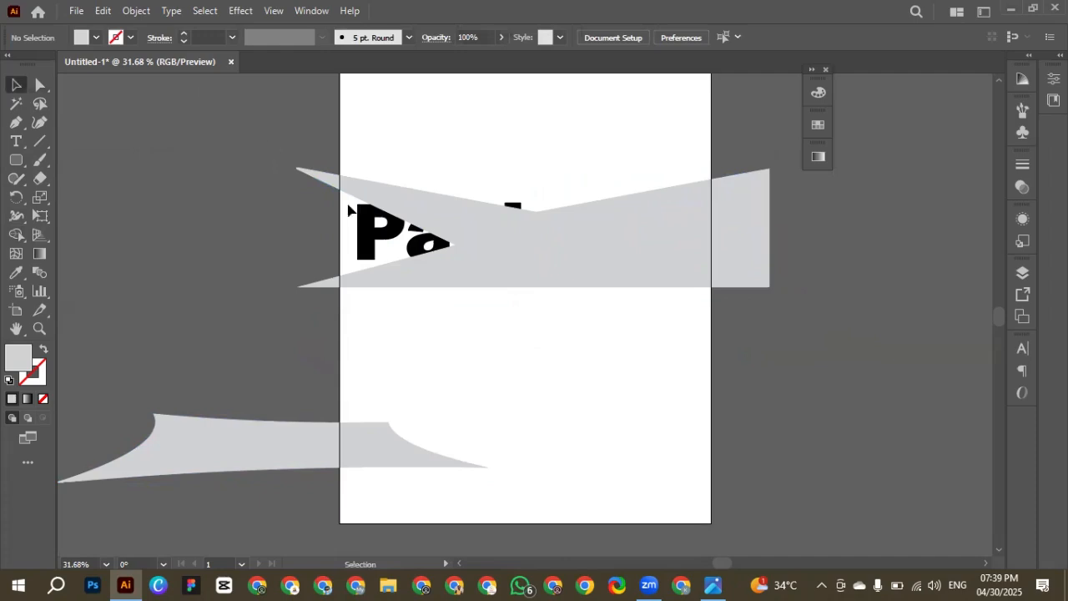
left_click_drag(347, 205, 503, 259)
right_click(506, 258)
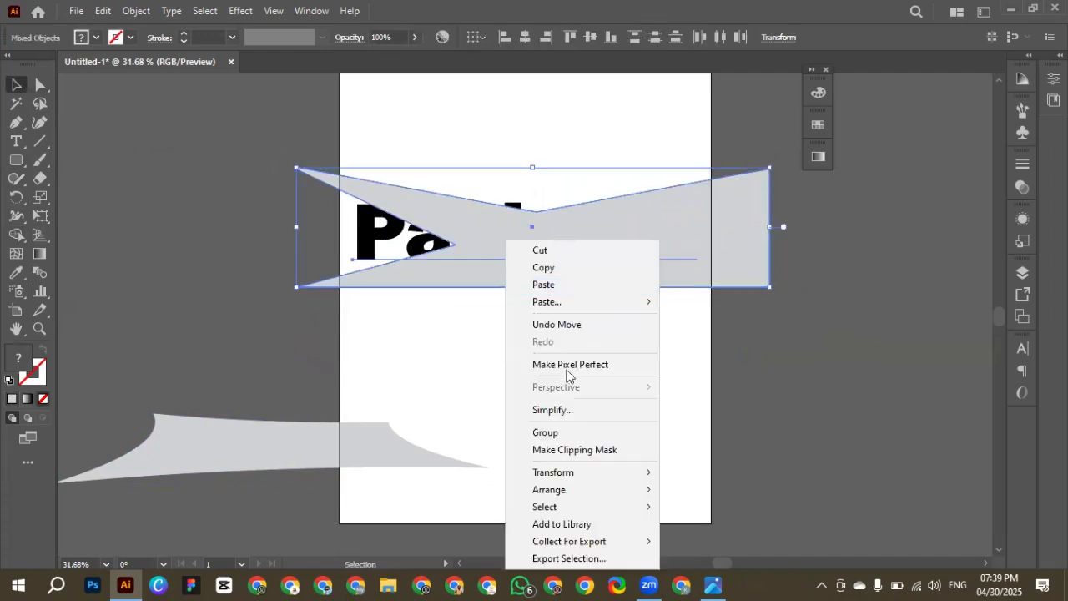
left_click(558, 453)
left_click(551, 271)
double_click(563, 261)
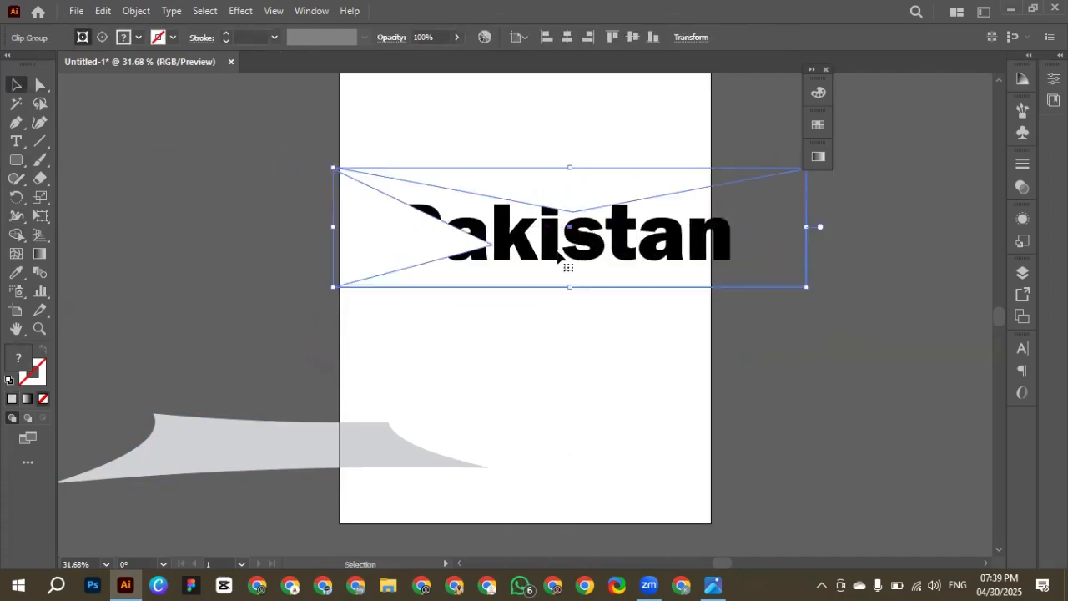
left_click_drag(558, 259, 420, 272)
- Undo the clipping mask with its moves and the notch pulled into the shape's left side
key("ctrl+z")
key("ctrl+z")
key("ctrl+z")
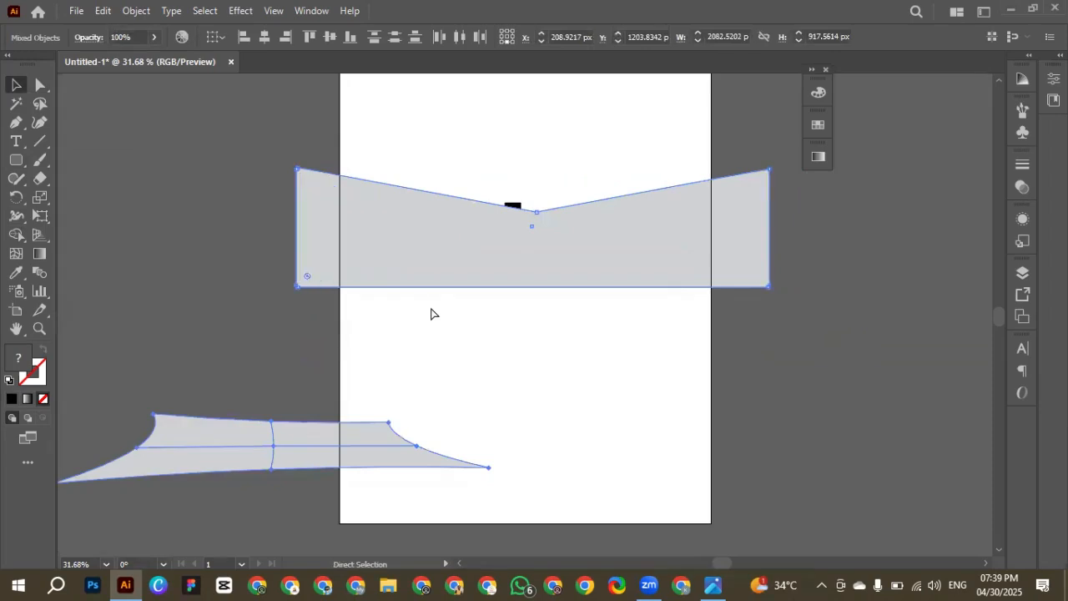
- Move the notched grey shape and the curved mesh shape, deleting both so only the text remains
left_click(508, 323)
left_click_drag(536, 255, 565, 309)
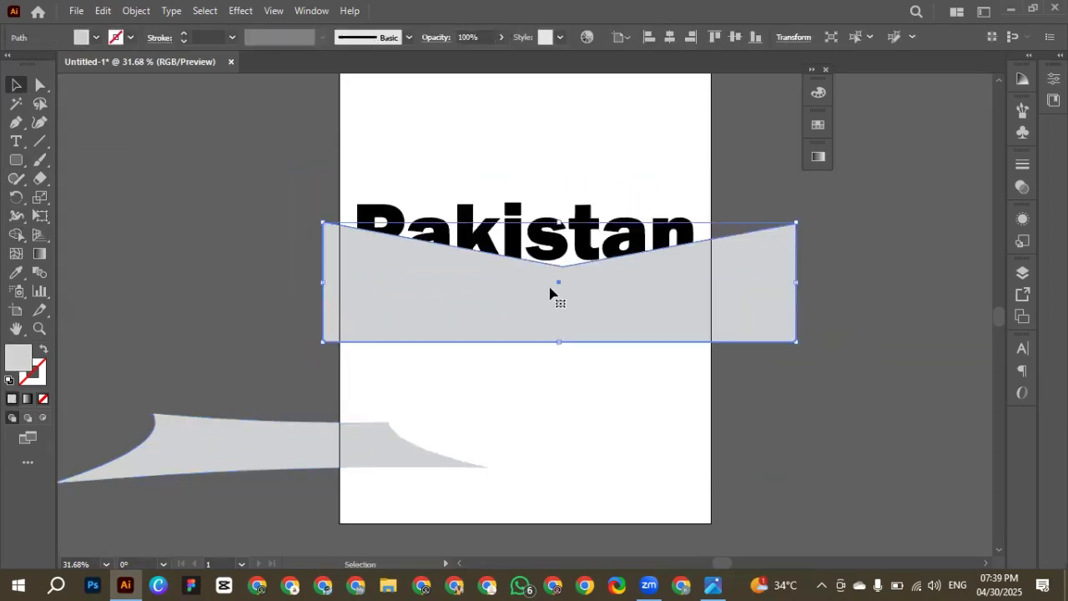
key("Delete")
left_click_drag(291, 427, 515, 246)
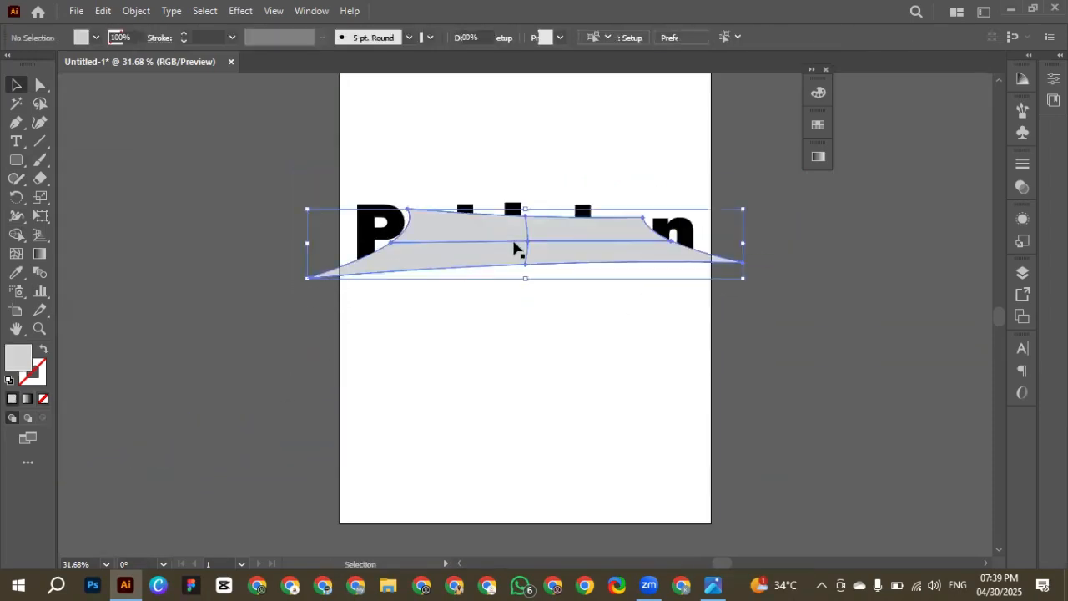
key("Delete")
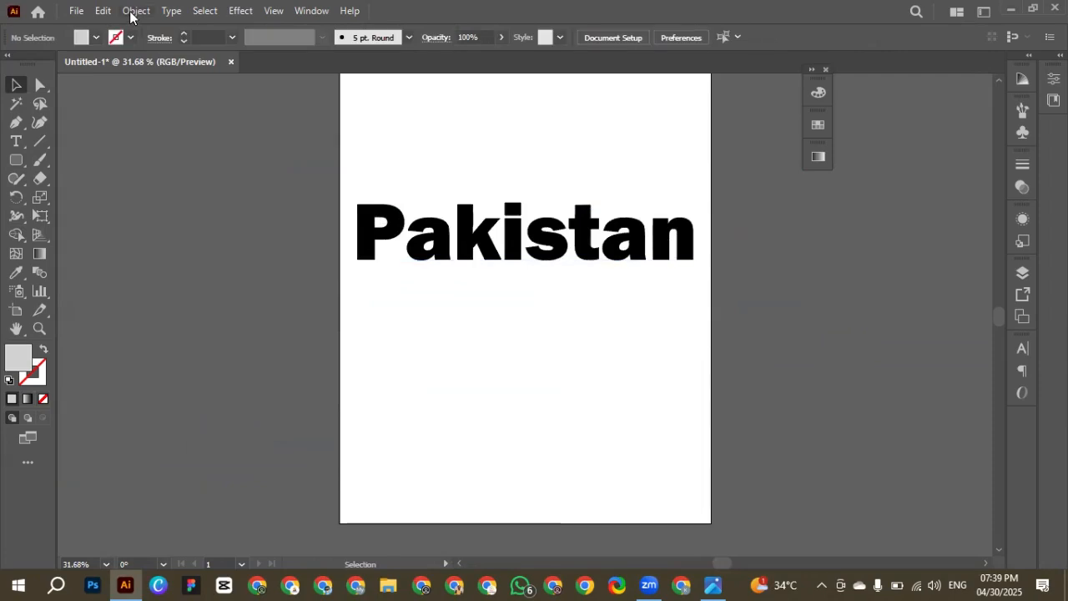
- Apply an Inflate envelope warp to the text with -33% bend, -21% horizontal and 30% vertical distortion
left_click(136, 10)
mouse_move(238, 498)
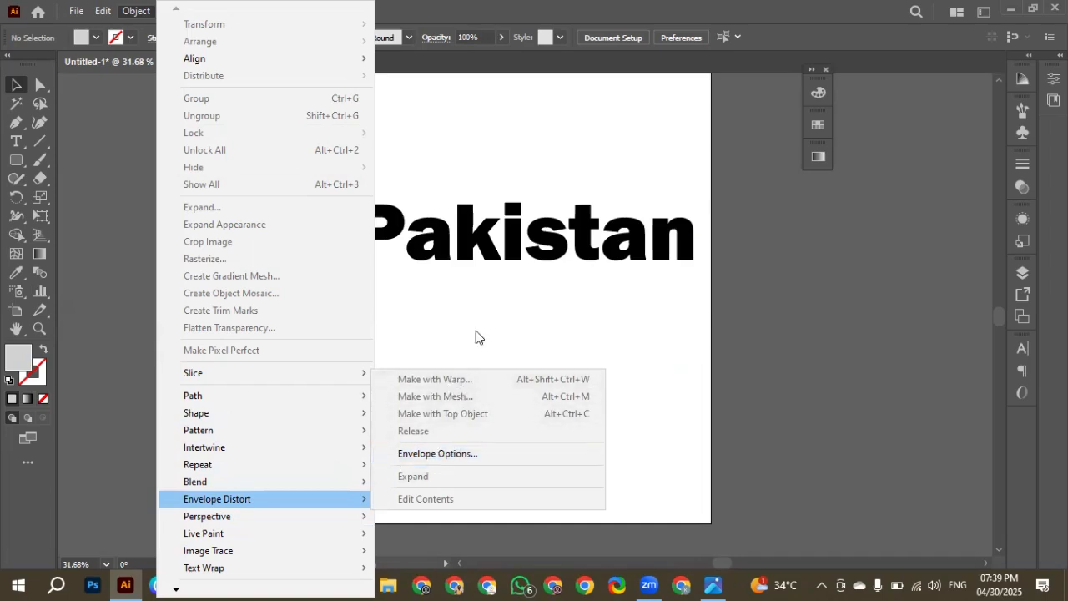
left_click(492, 242)
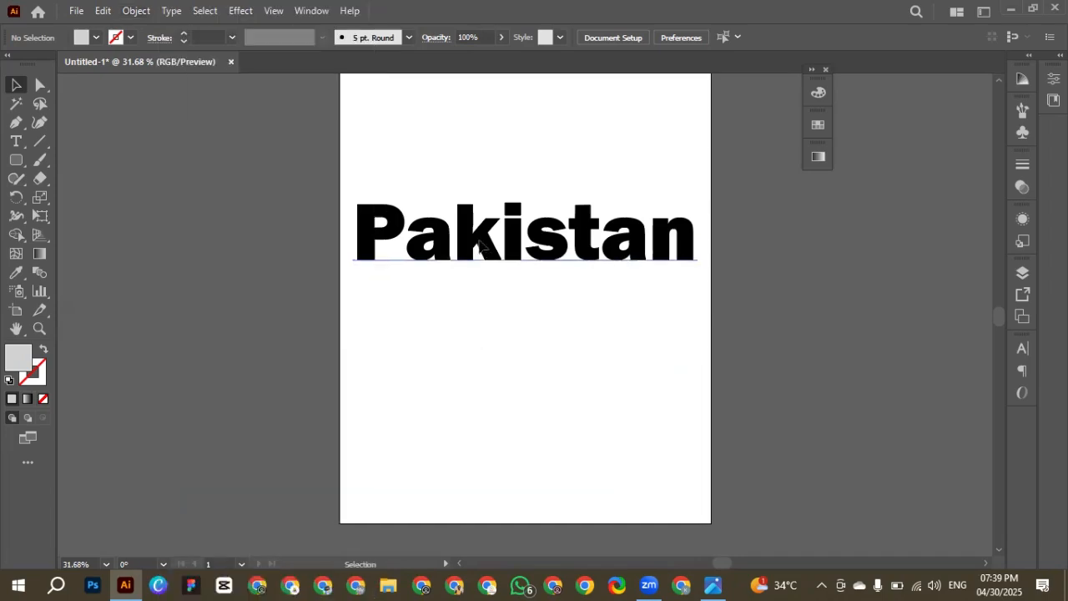
left_click(136, 11)
mouse_move(213, 501)
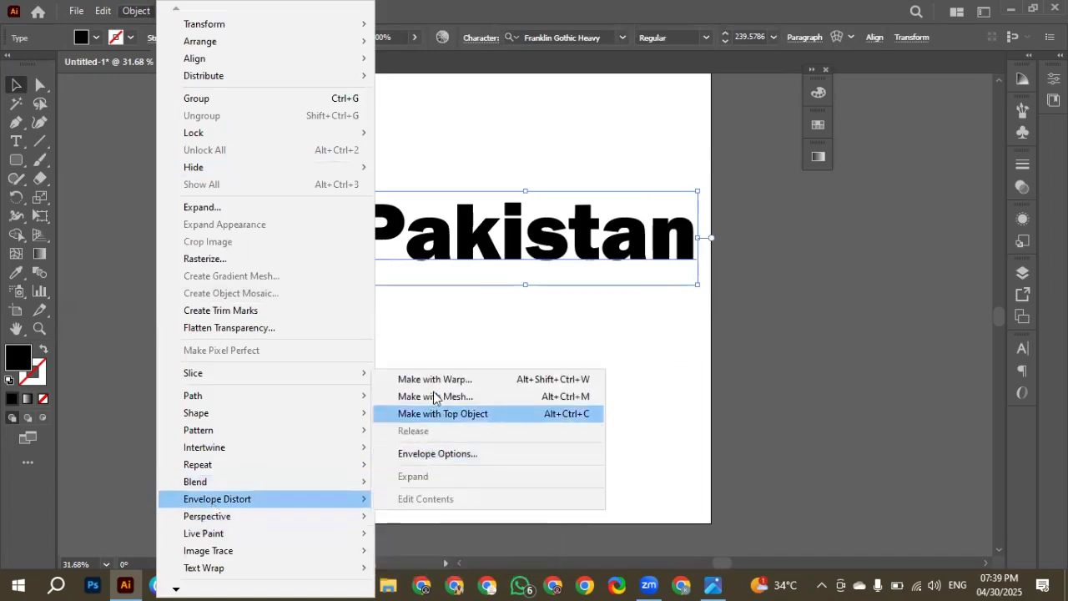
left_click(534, 379)
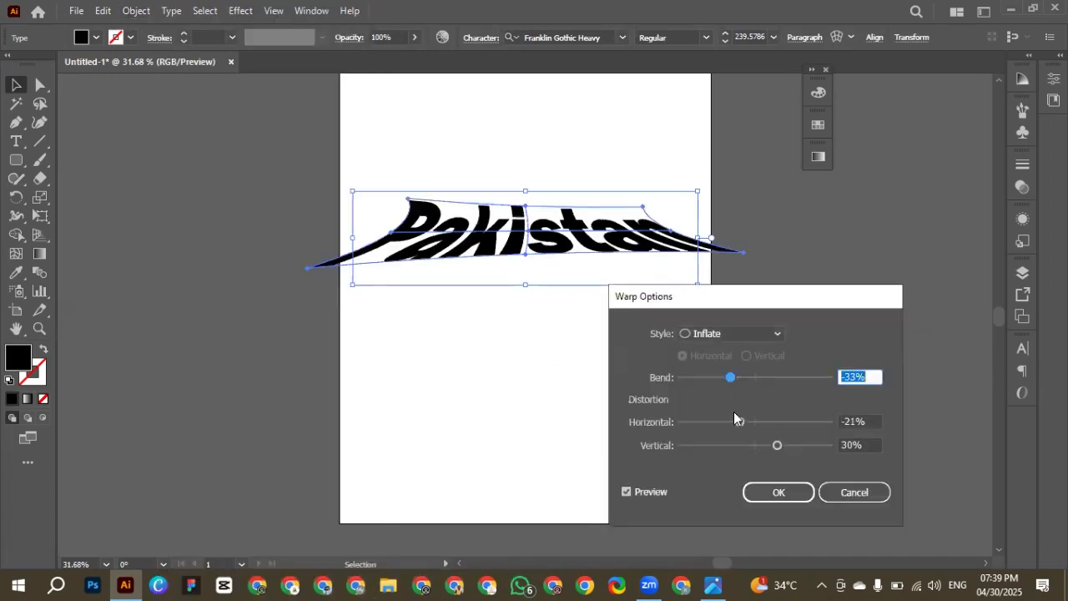
left_click(771, 492)
- Edit the envelope's contents and replace the word "Pakistan" with "envelop"
double_click(557, 235)
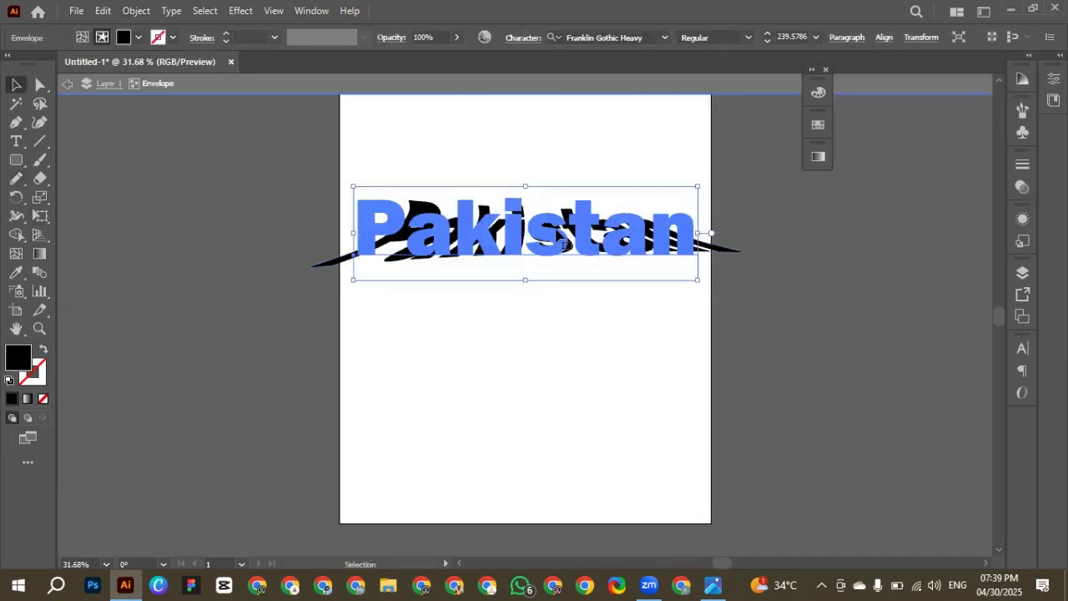
key("o")
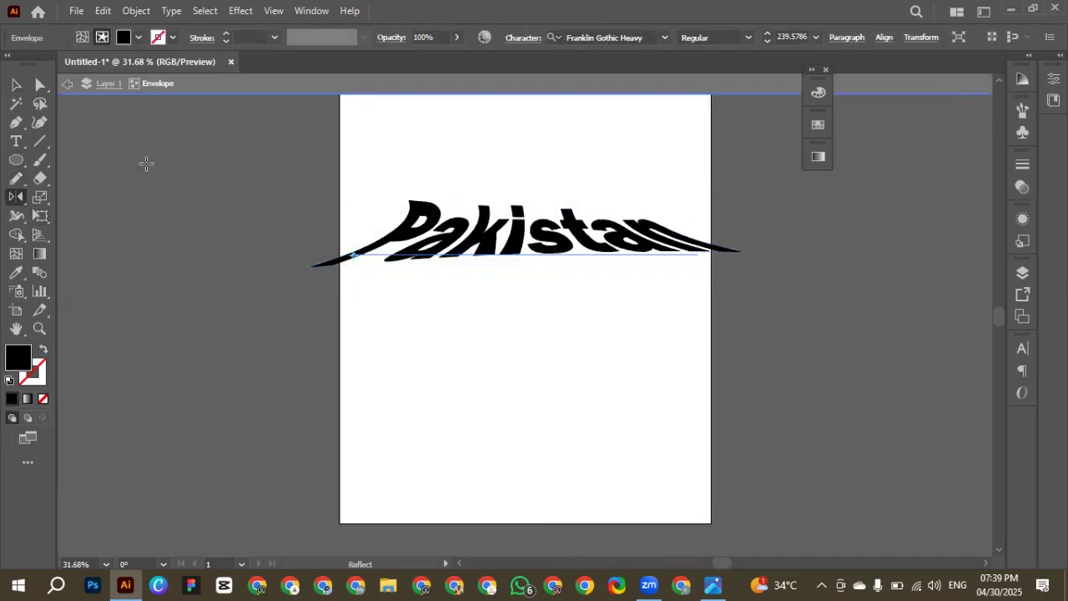
left_click(16, 142)
left_click_drag(504, 225, 573, 235)
key("ctrl+a")
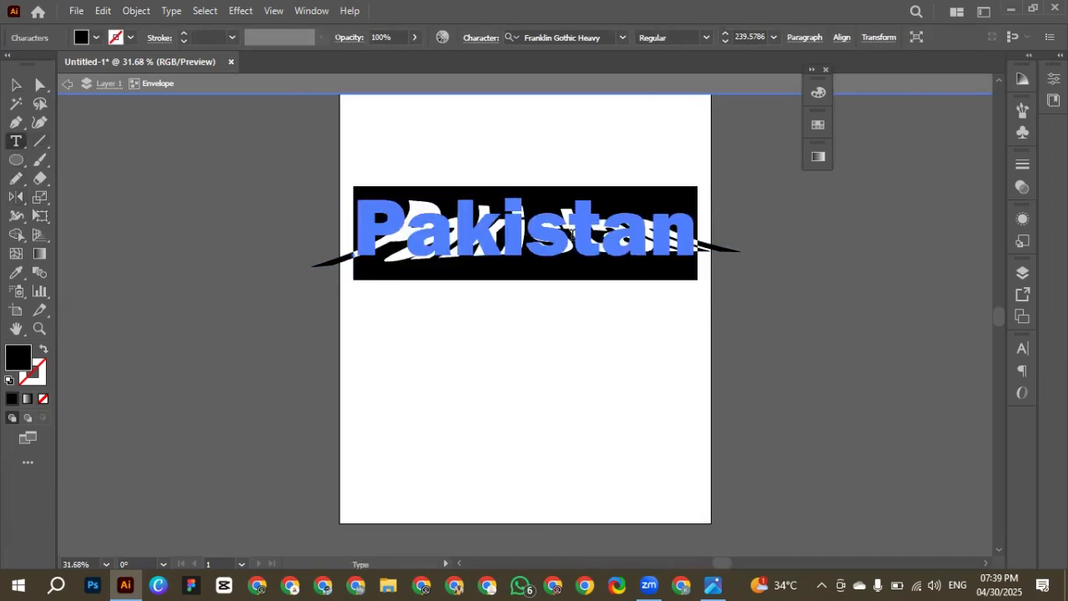
type("envelop")
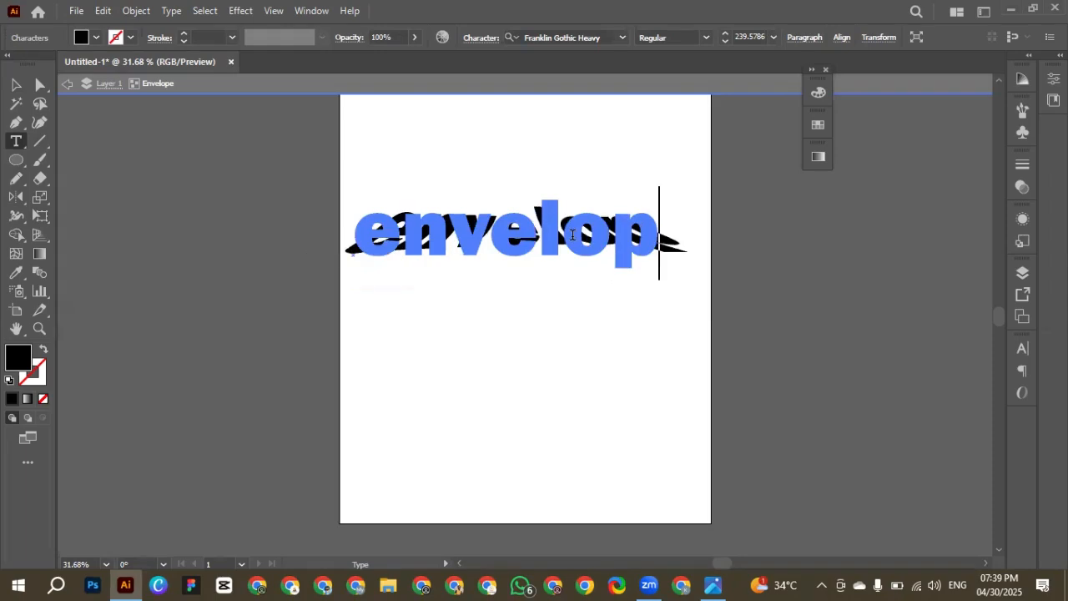
left_click(12, 90)
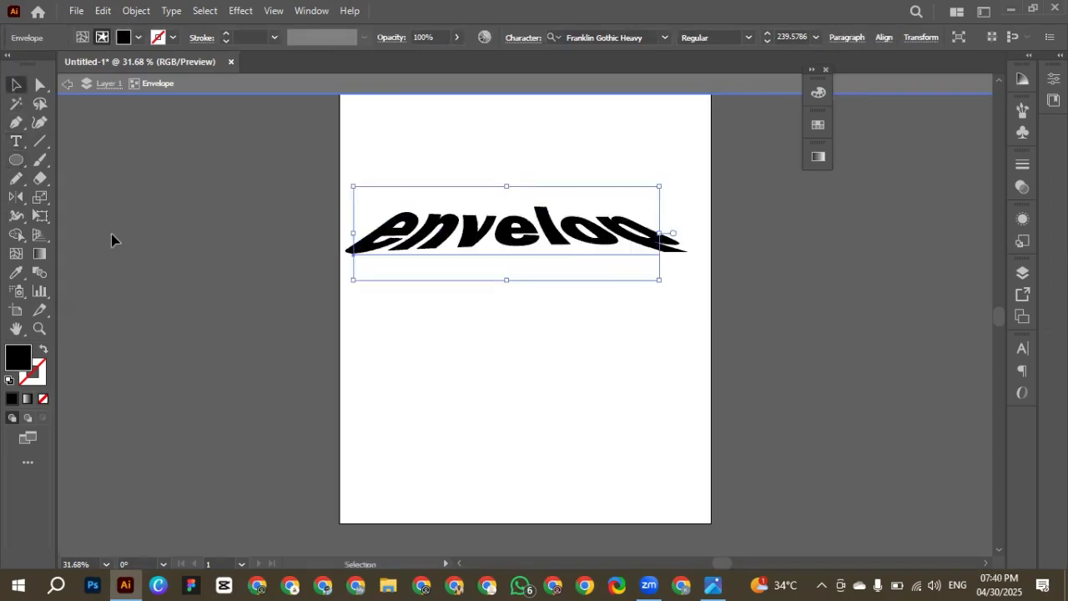
left_click(112, 235)
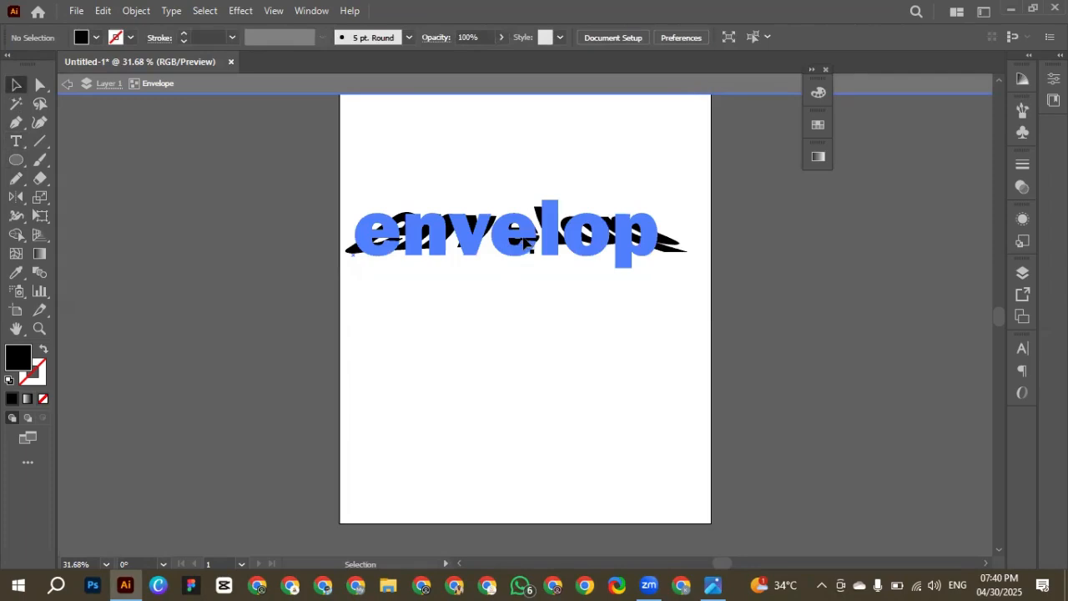
- Undo the text replacement, the envelope warp and the deletion of the two grey shapes
key("ctrl+z")
key("ctrl+z")
key("ctrl+z")
key("ctrl+z")
key("ctrl+z")
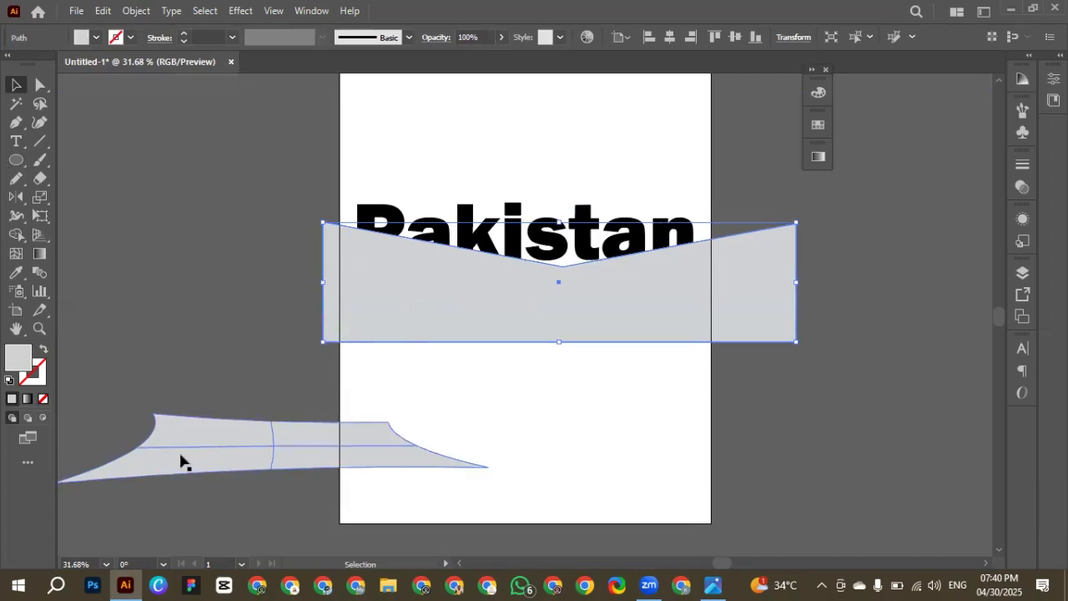
- Remove the notched grey path and the curved mesh shape from the document
left_click(370, 428)
key("ctrl+z")
key("ctrl+z")
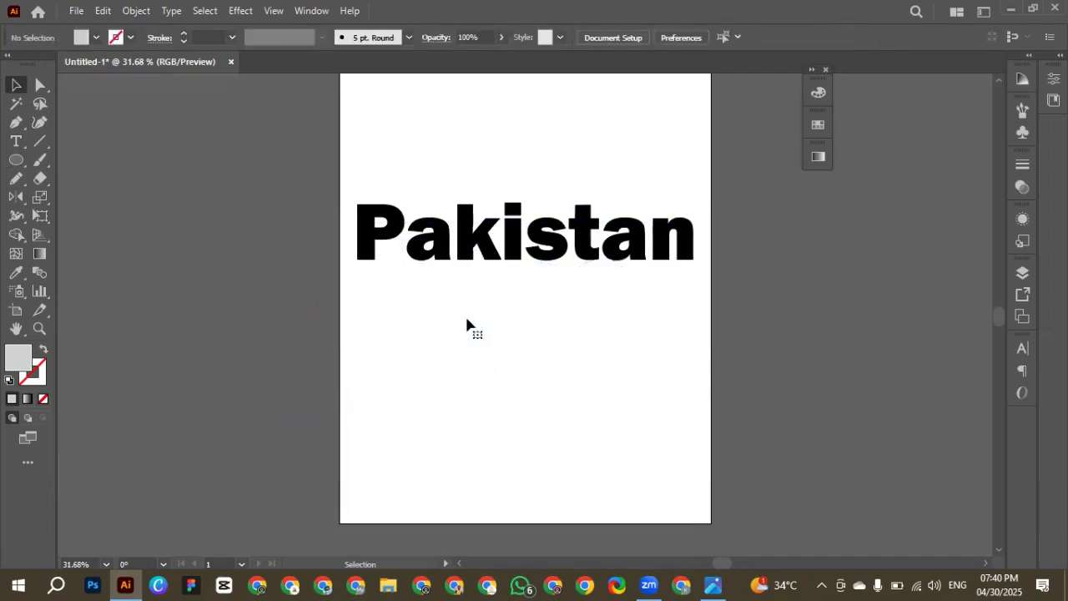
- Apply an envelope mesh with 10 rows and 5 columns to the "Pakistan" text
left_click(435, 243)
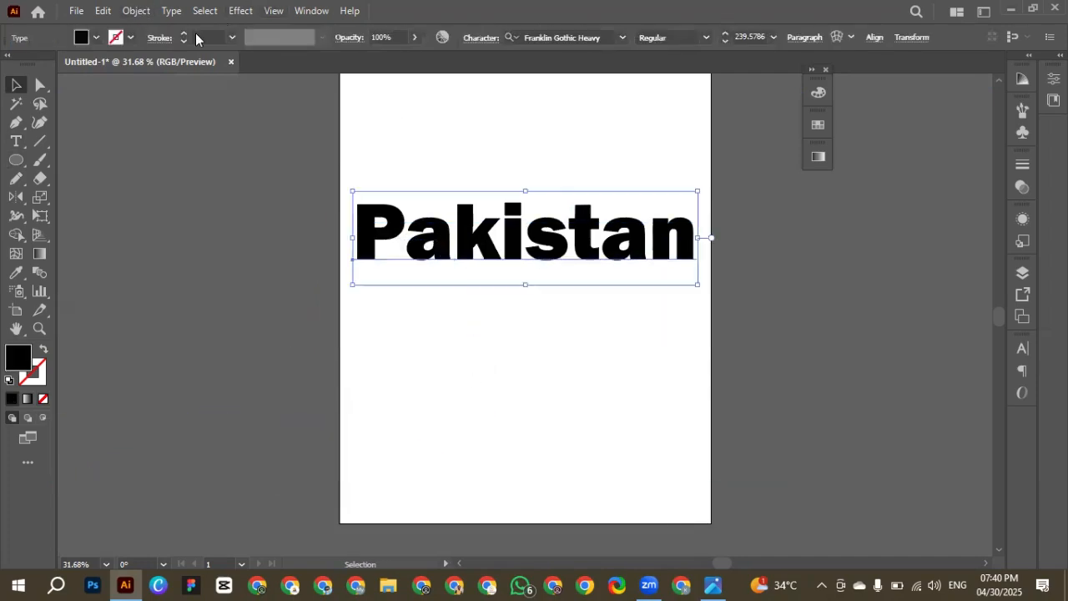
left_click(136, 11)
mouse_move(222, 498)
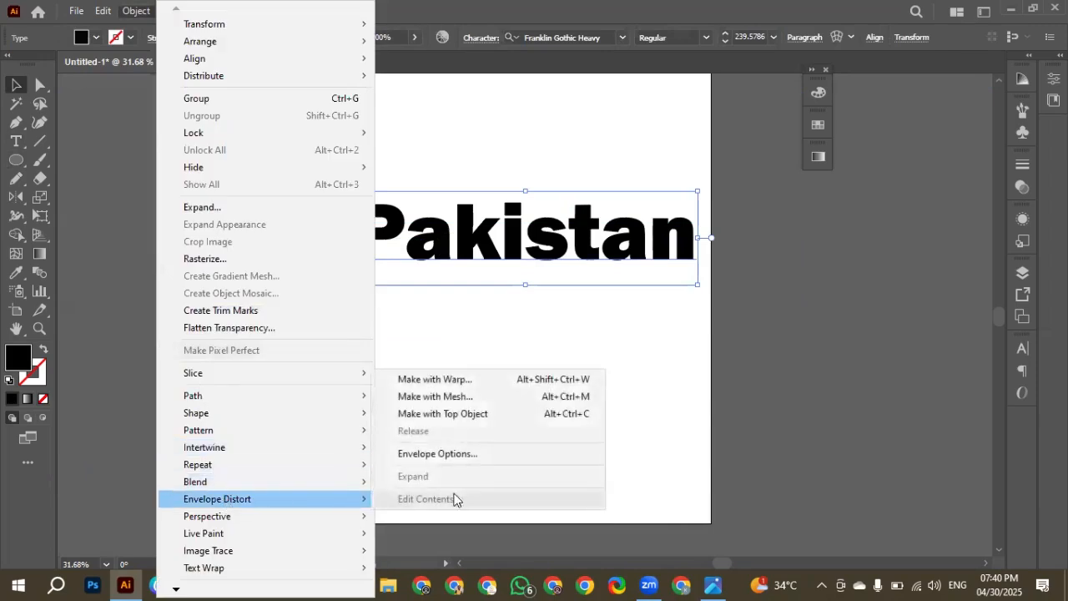
left_click(474, 403)
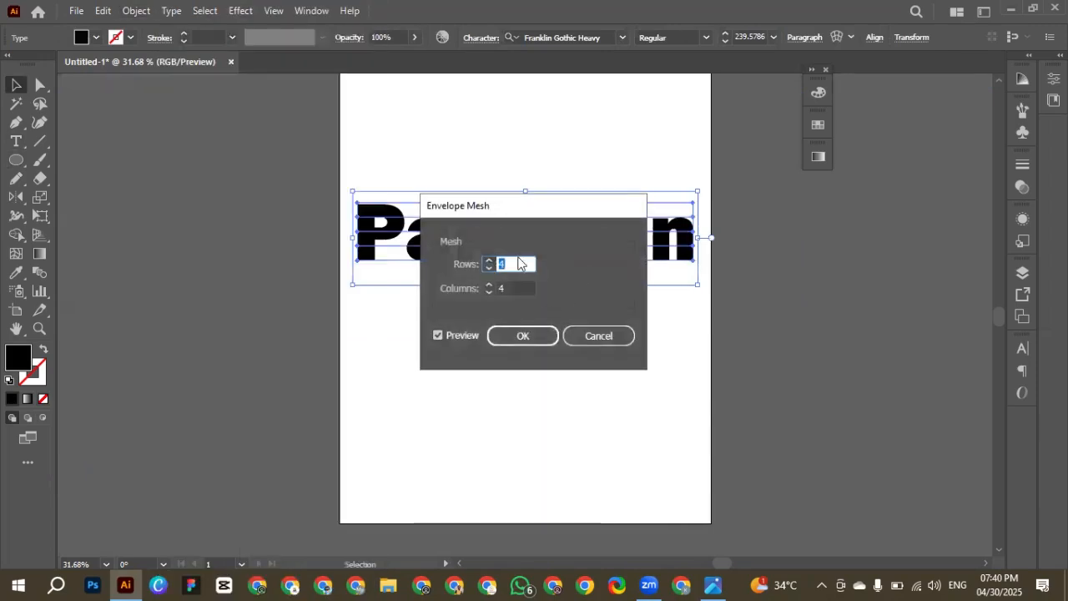
scroll(510, 264, "up", 4)
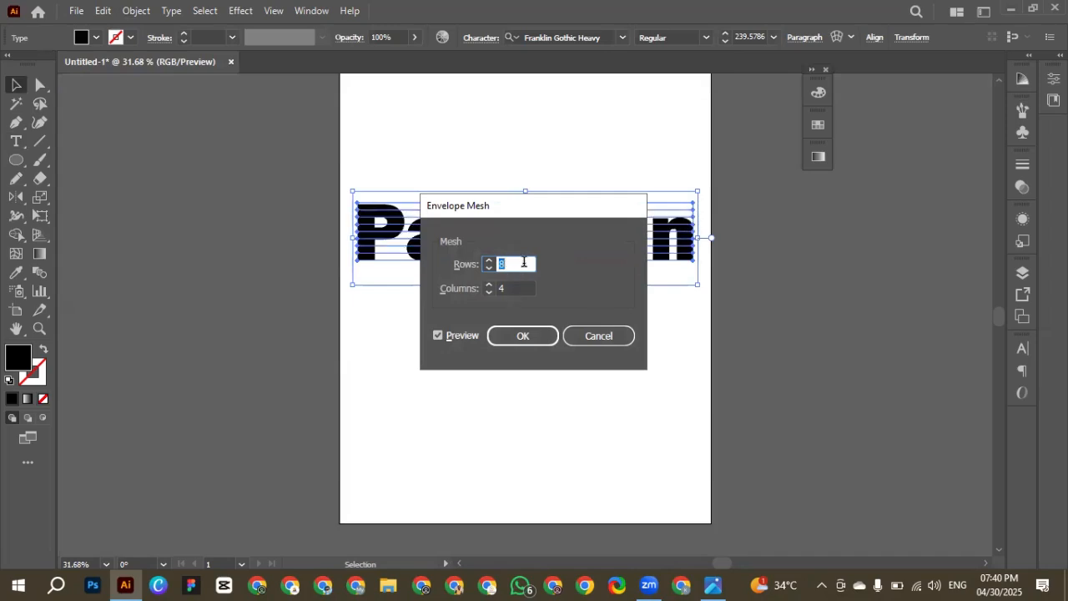
scroll(524, 262, "up", 2)
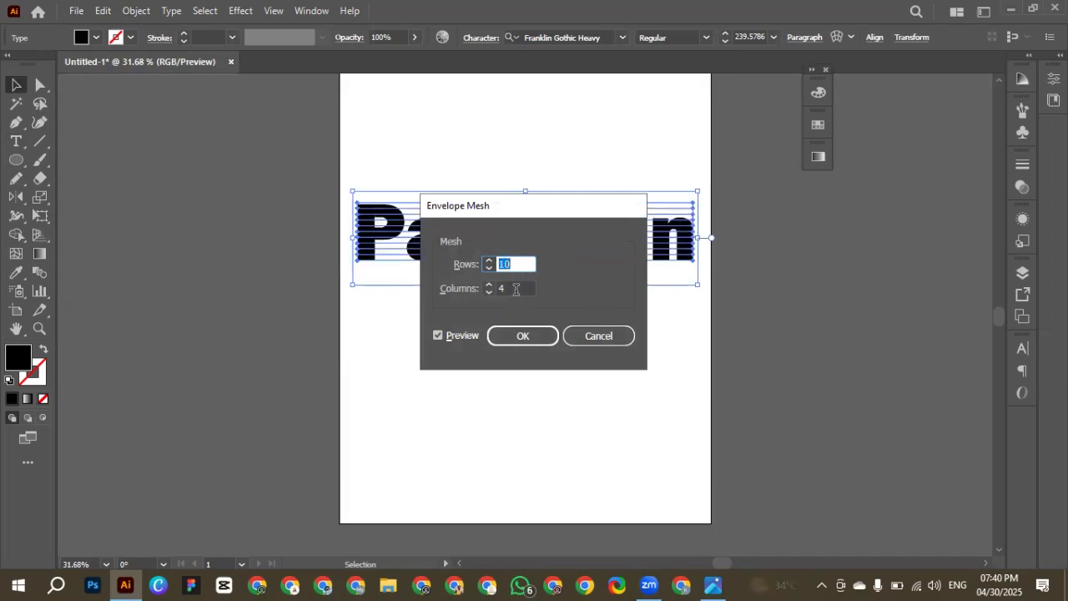
left_click(515, 289)
scroll(516, 289, "up", 1)
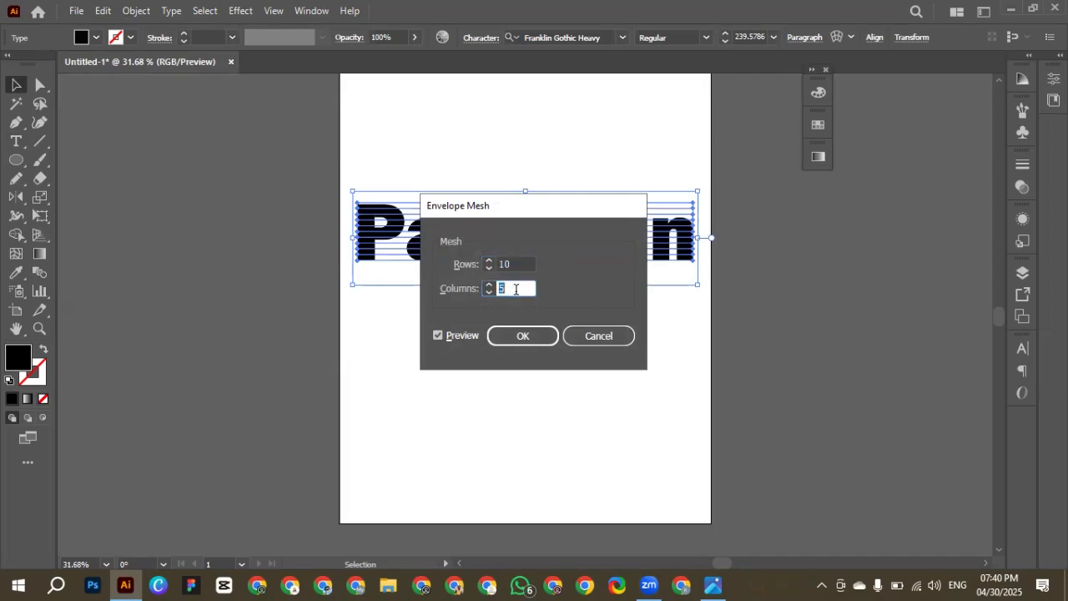
left_click(519, 334)
- Pull the top-edge mesh point above the first "a" upward to about X 253.52 px, Y 365.96 px
key("ctrl+1")
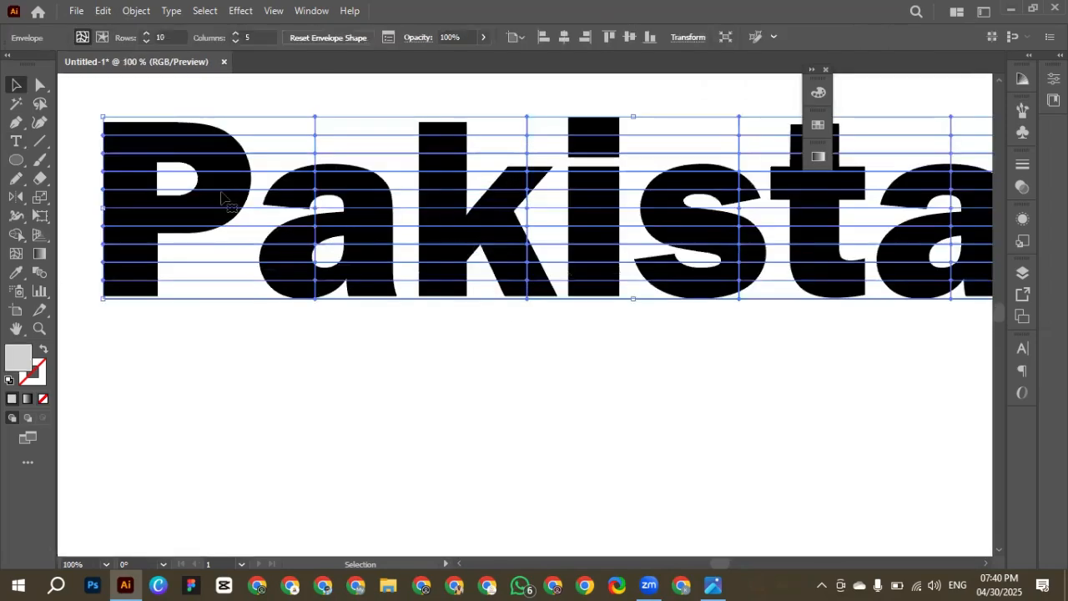
scroll(529, 162, "up", 2)
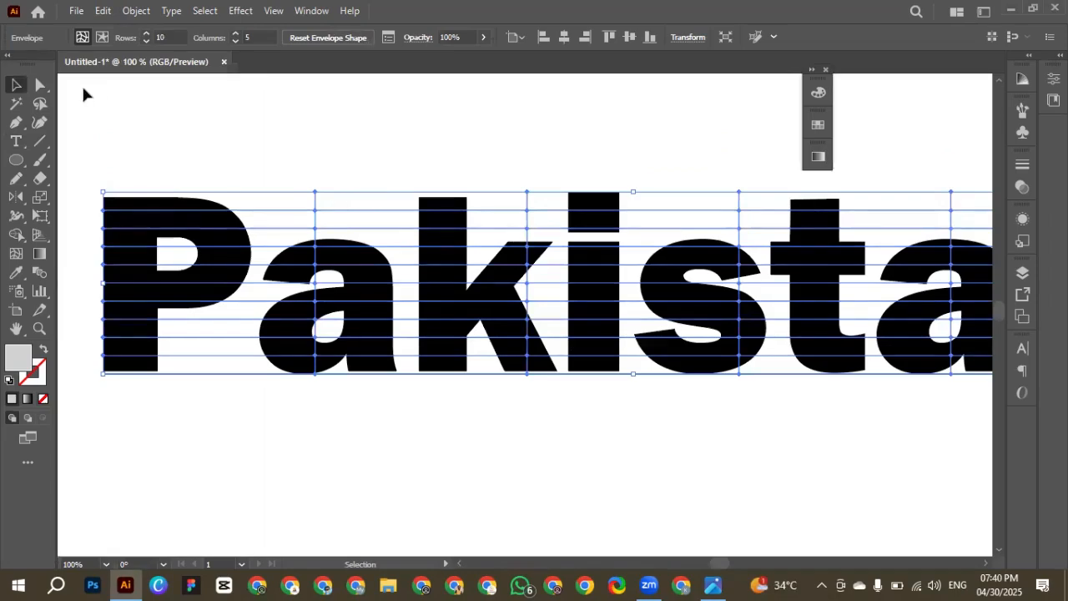
left_click(40, 85)
scroll(342, 246, "up", 1)
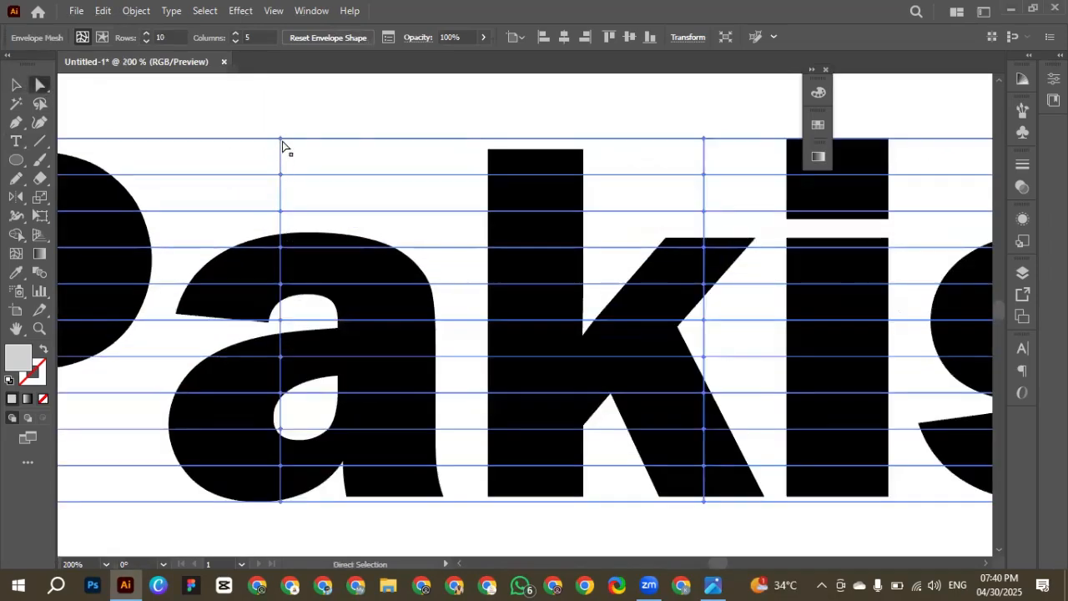
left_click_drag(282, 148, 292, 85)
- Raise the same mesh point to about X 259.64 px, Y 291.8 px and swing its right direction handle downward
scroll(297, 192, "down", 1)
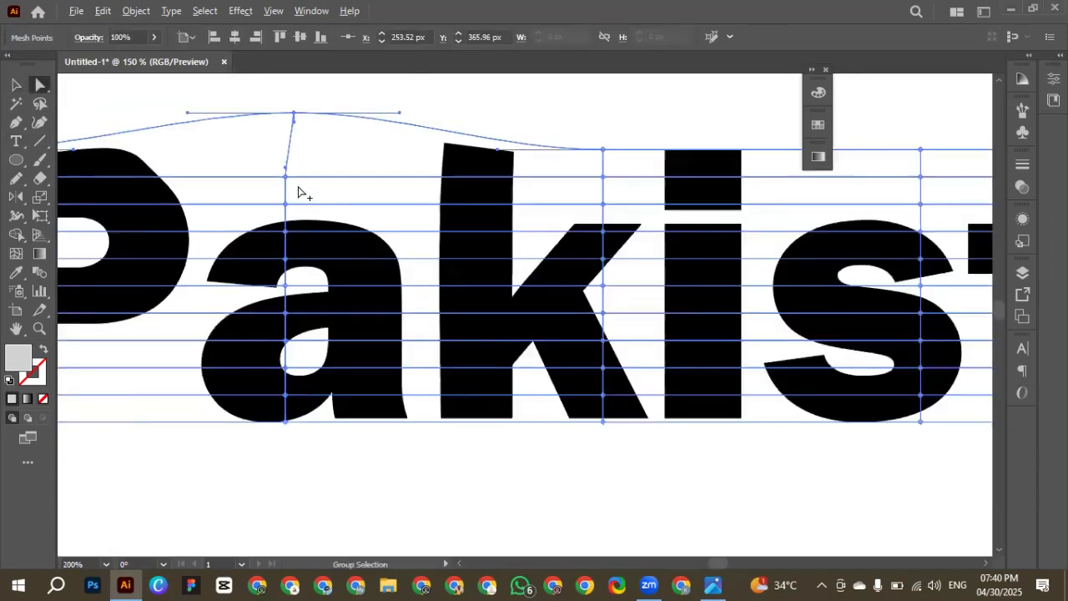
scroll(298, 192, "down", 1)
left_click_drag(297, 156, 301, 94)
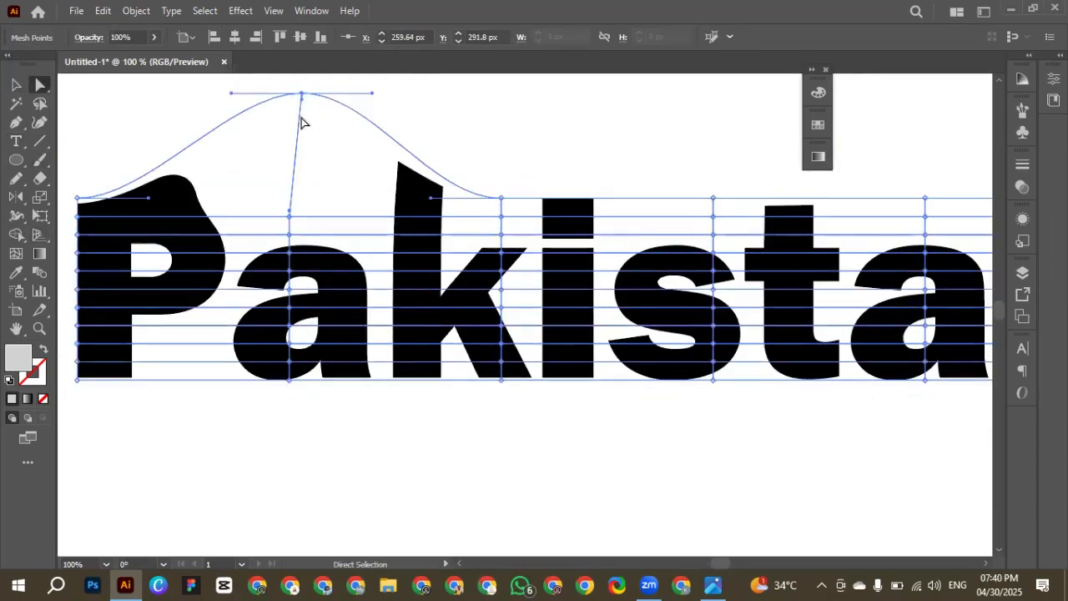
scroll(334, 134, "up", 1)
left_click_drag(372, 149, 294, 226)
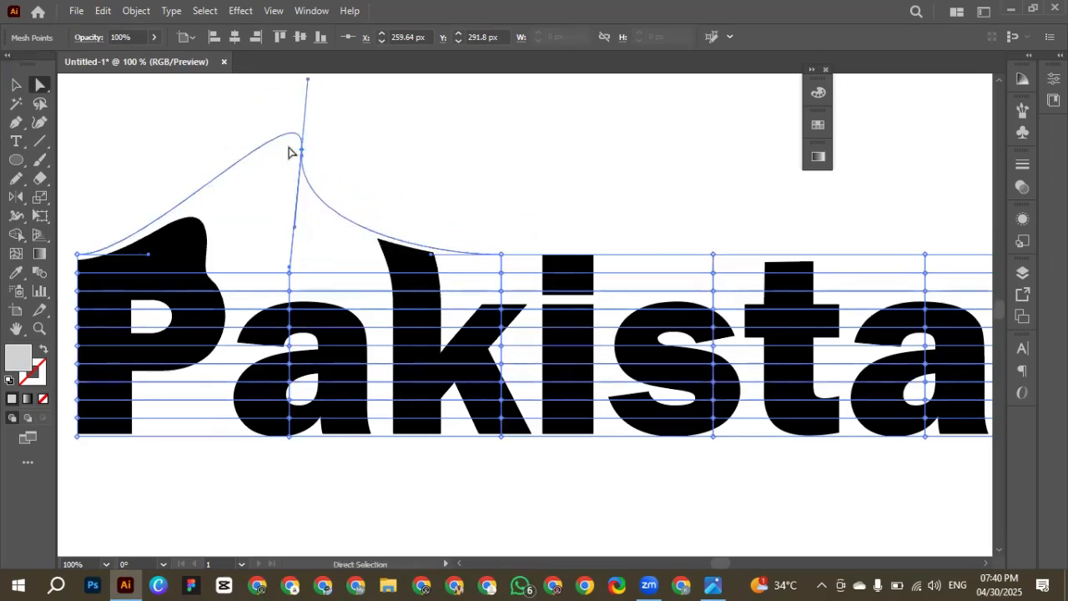
- Pull the bottom-edge mesh point below the first "a" down and to the left, to about X 190.52 px, Y 605.72 px
scroll(298, 364, "down", 2)
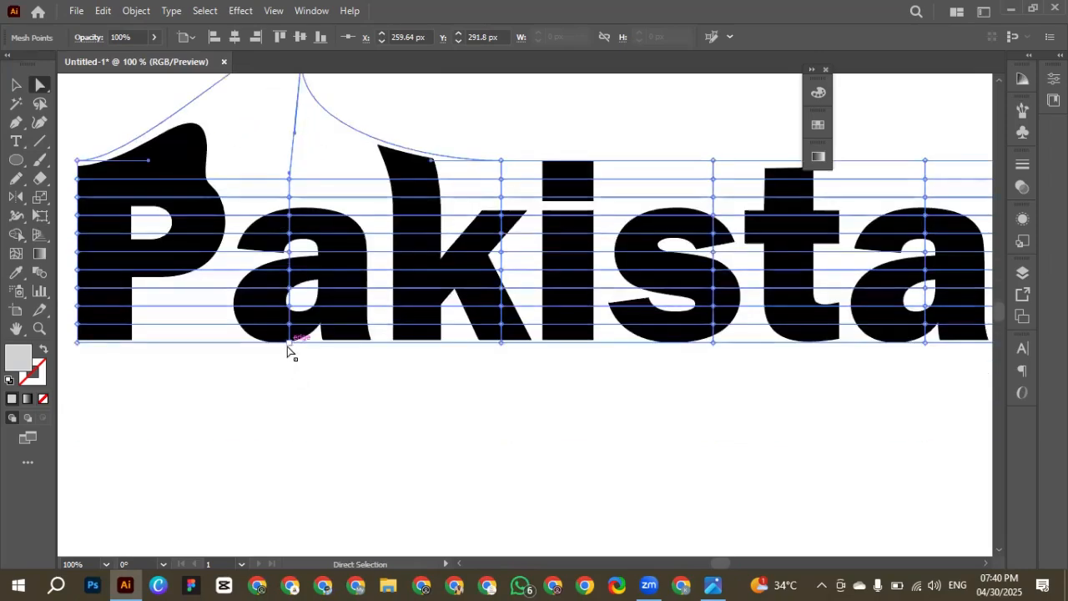
left_click_drag(289, 342, 224, 397)
scroll(621, 302, "down", 2)
scroll(692, 300, "right", 2)
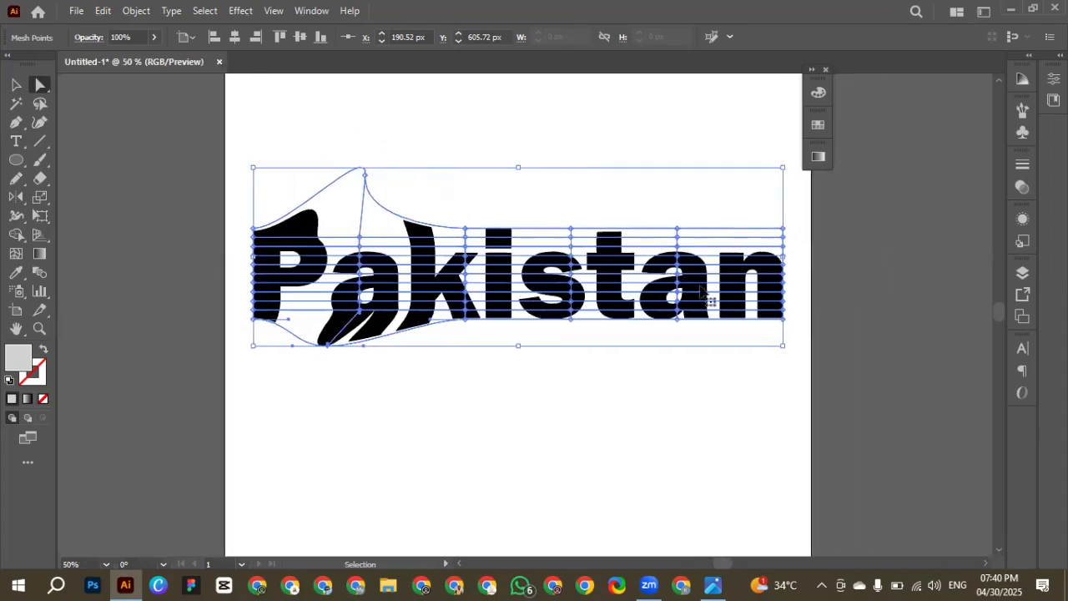
- Pull the bottom-edge mesh point below the second "a" straight down and deselect the text
scroll(691, 294, "up", 1)
left_click_drag(672, 329, 671, 394)
left_click(529, 393)
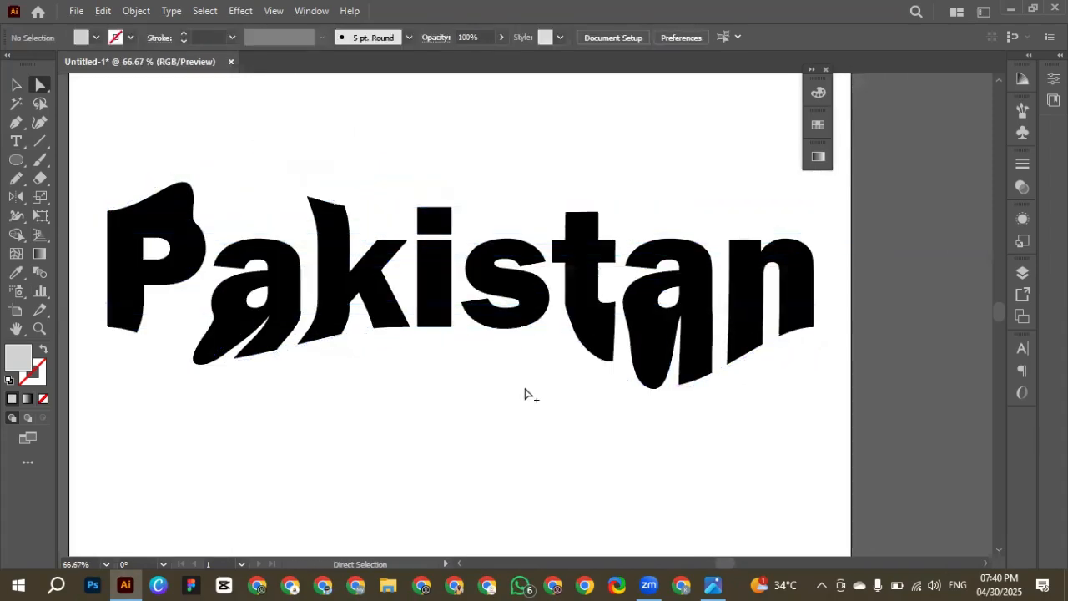
scroll(529, 393, "down", 2)
left_click(599, 384)
left_click(524, 402)
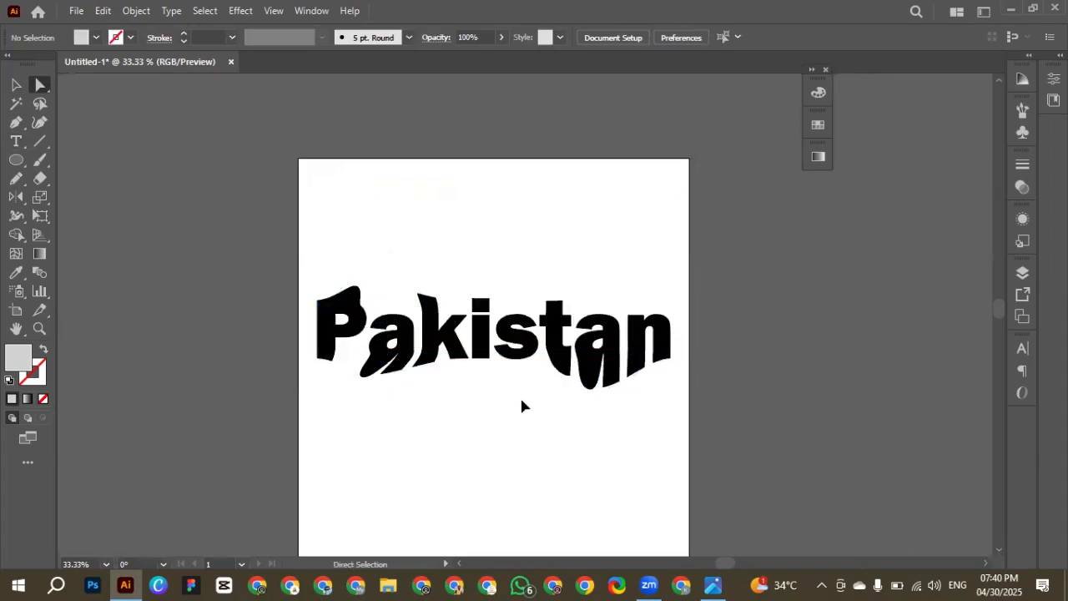
- Undo all the mesh point edits and the envelope mesh itself, back to the plain "Pakistan" text
key("ctrl+z")
key("ctrl+z")
key("ctrl+z")
key("ctrl+z")
key("ctrl+z")
key("ctrl+z")
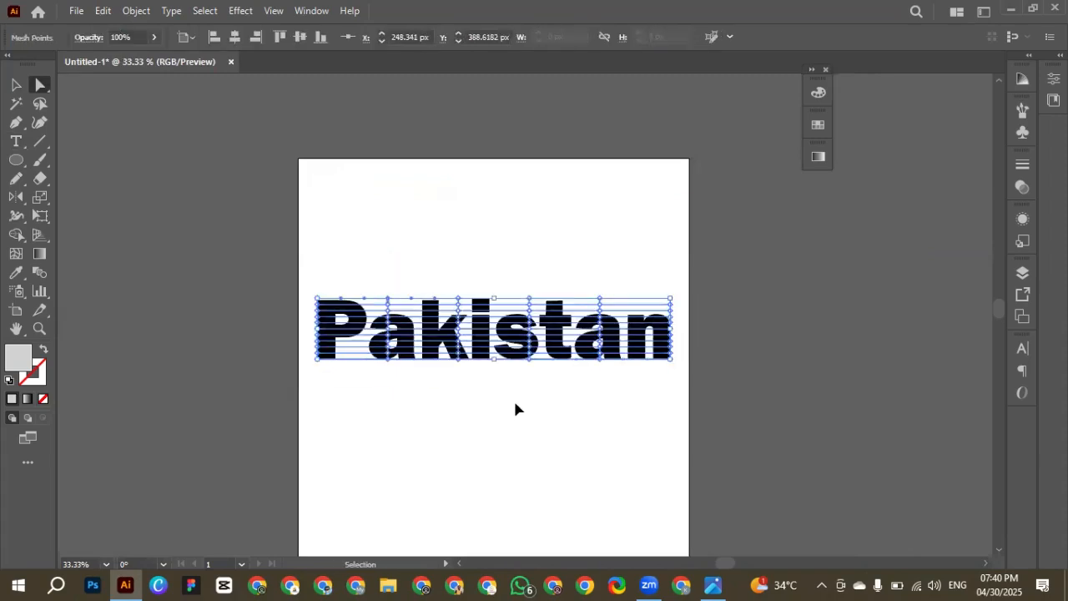
key("ctrl+z")
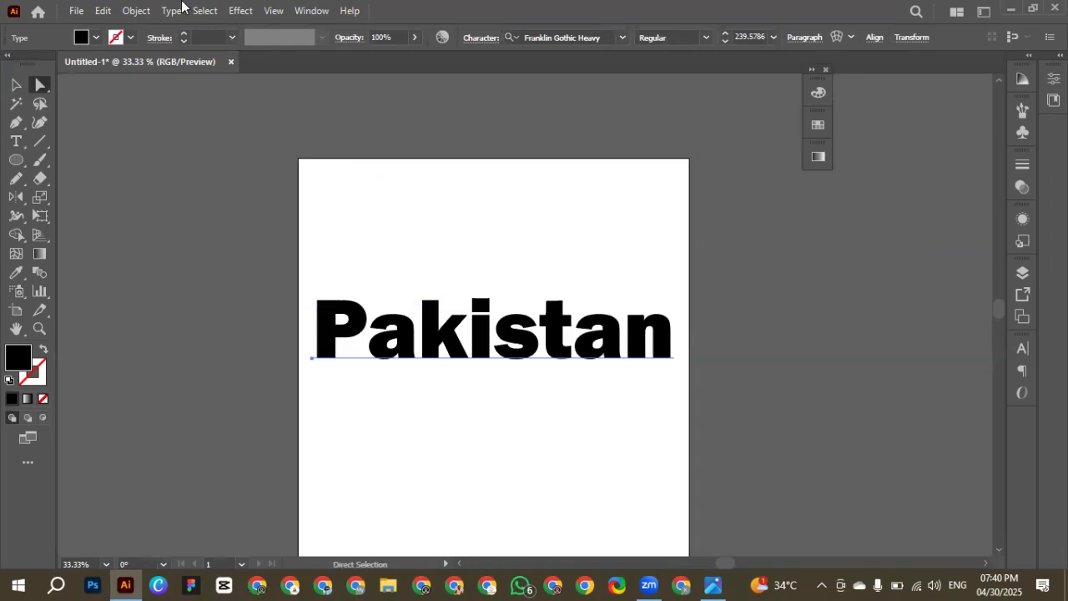
- Undo the deletion of the grey shapes and move the notched one off the artboard to its right
left_click(136, 11)
left_click(495, 387)
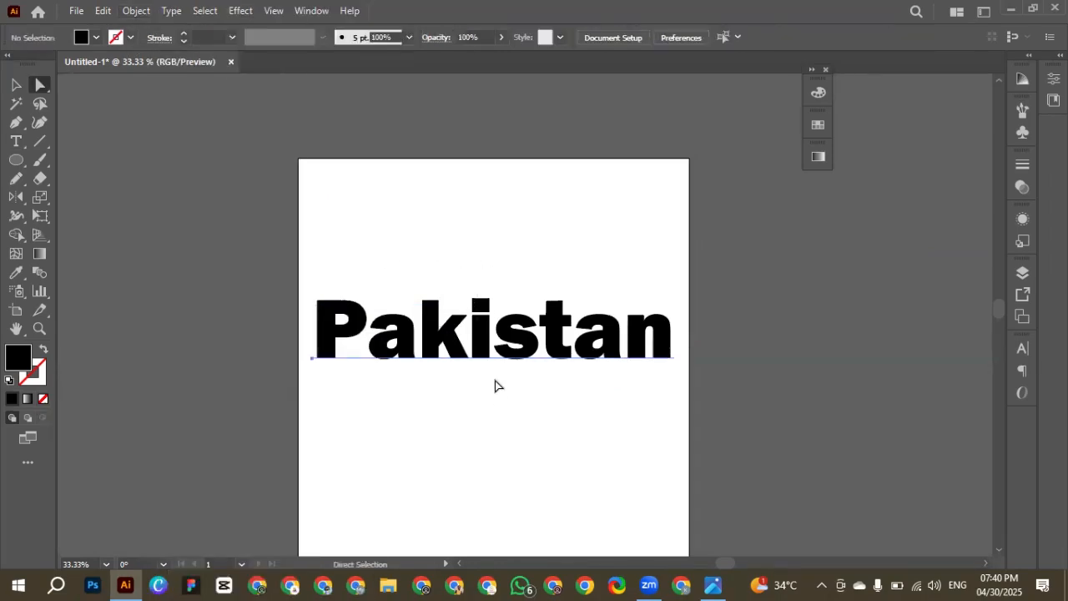
left_click(373, 298)
key("ctrl+z")
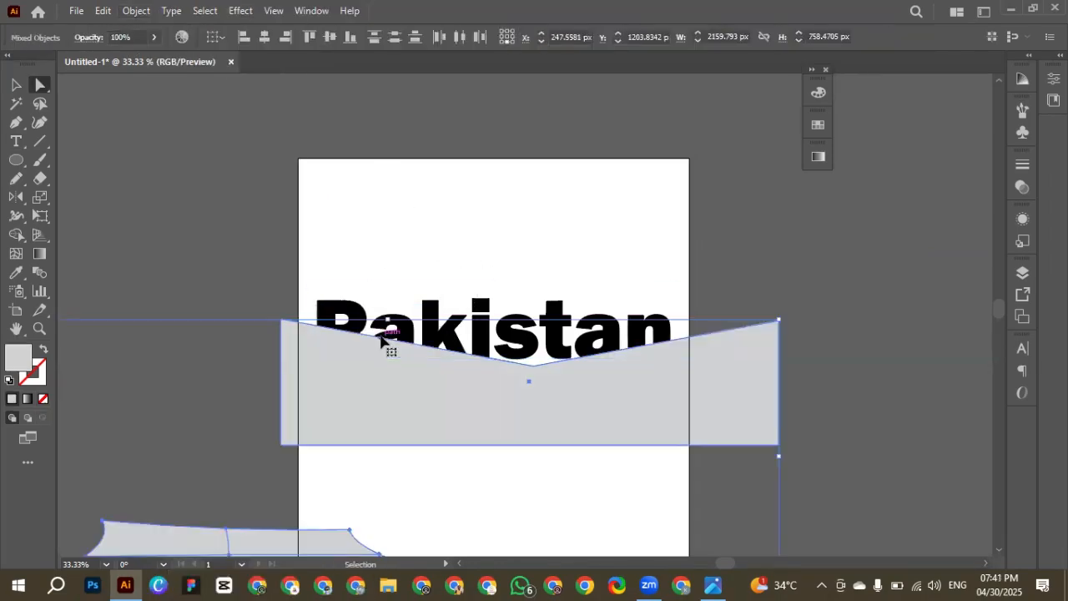
left_click(441, 231)
left_click_drag(430, 415, 701, 386)
left_click(598, 322)
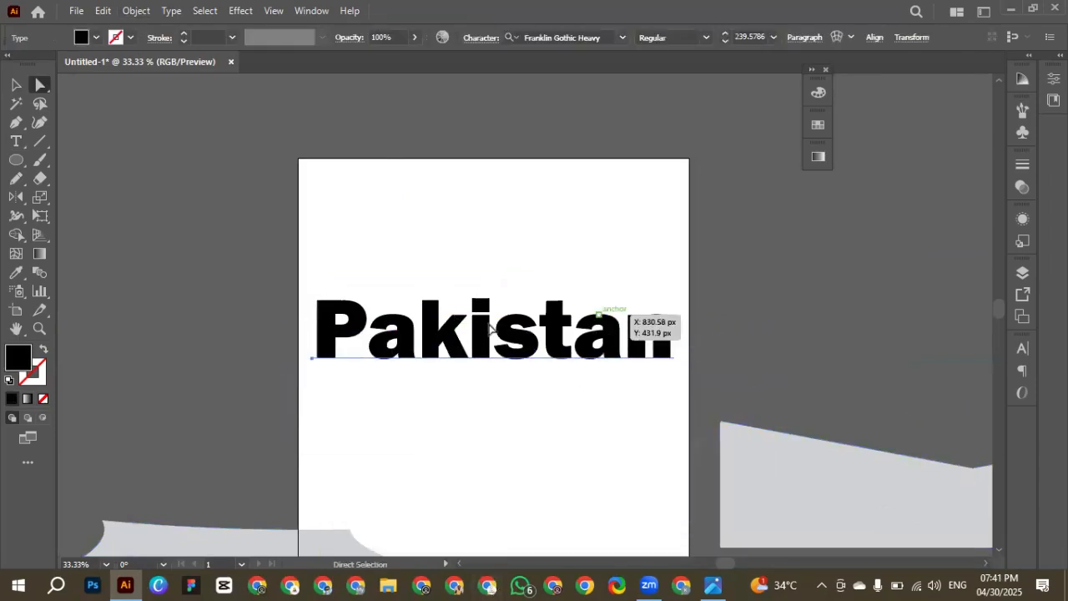
left_click(15, 86)
left_click(198, 191)
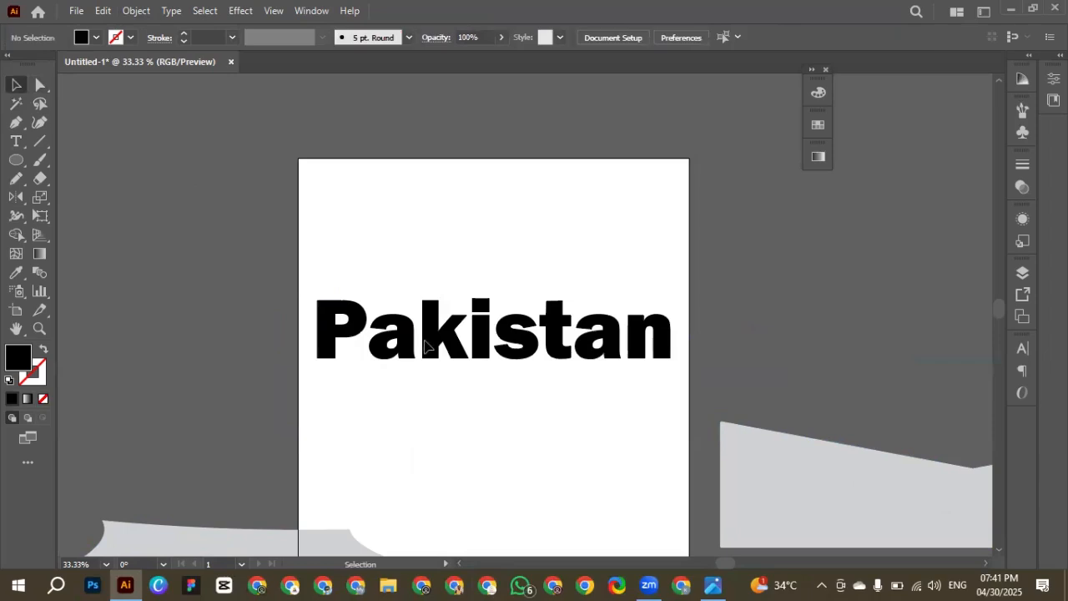
left_click(422, 339)
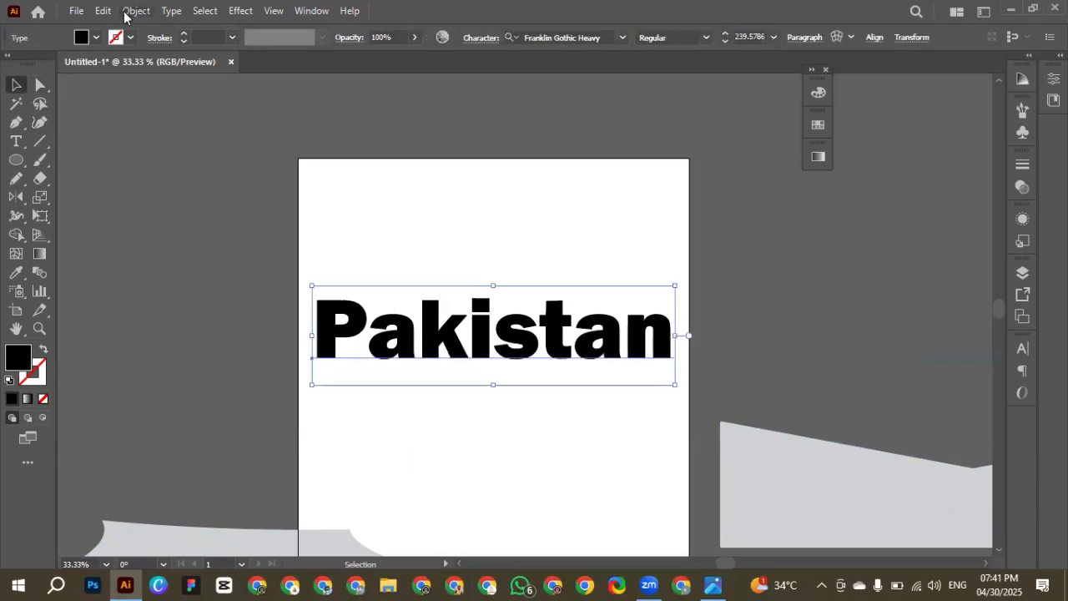
left_click(307, 225)
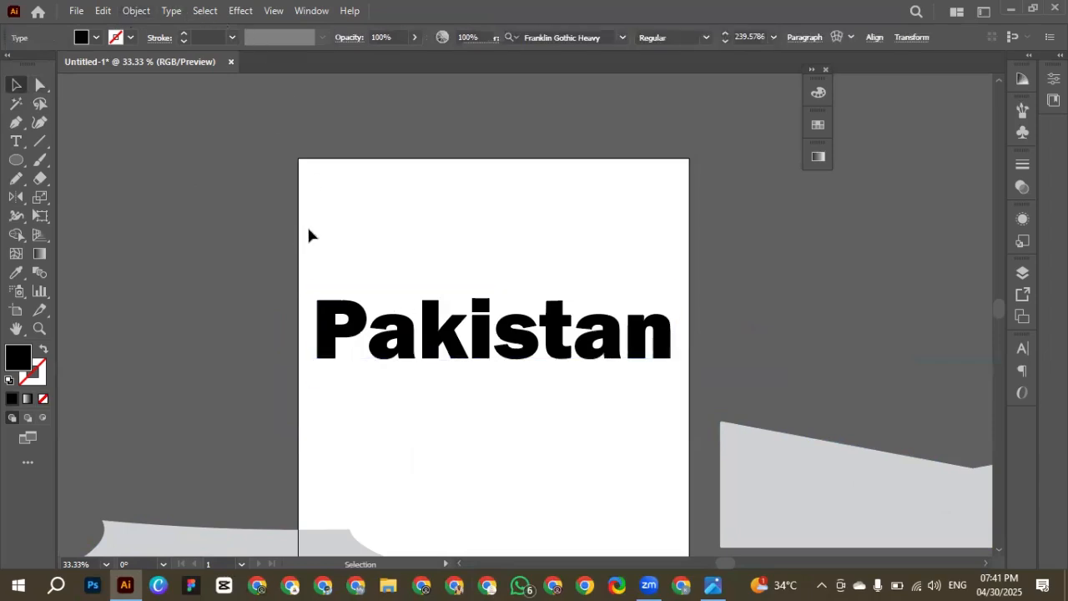
- Draw a black hexagon about 640 px wide and 554 px high with the Polygon tool and place it above the text
left_click(16, 159)
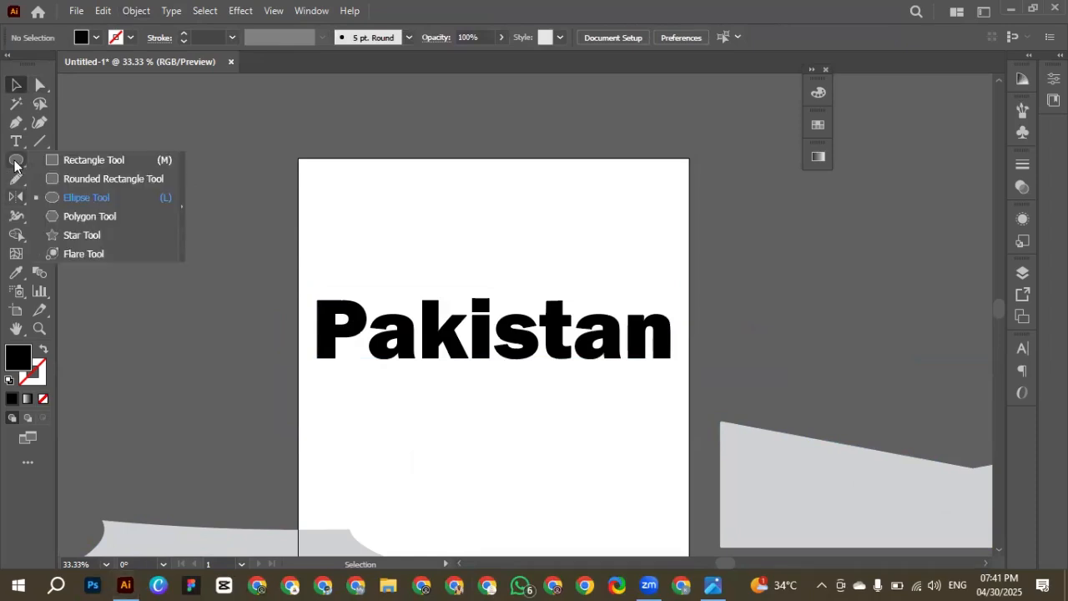
left_click(111, 220)
left_click_drag(343, 158, 432, 232)
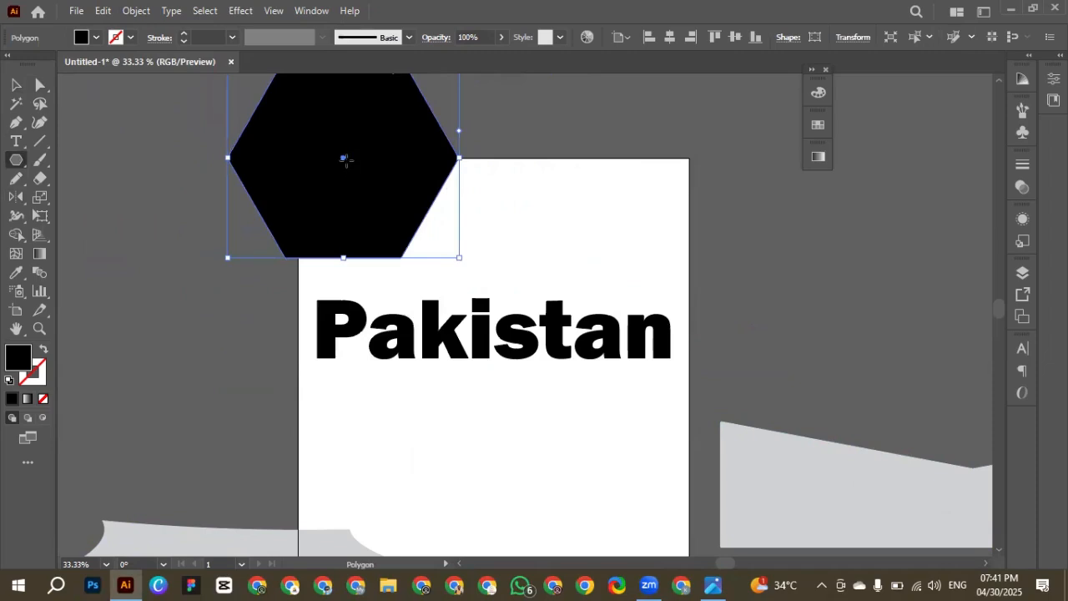
left_click_drag(353, 162, 497, 193)
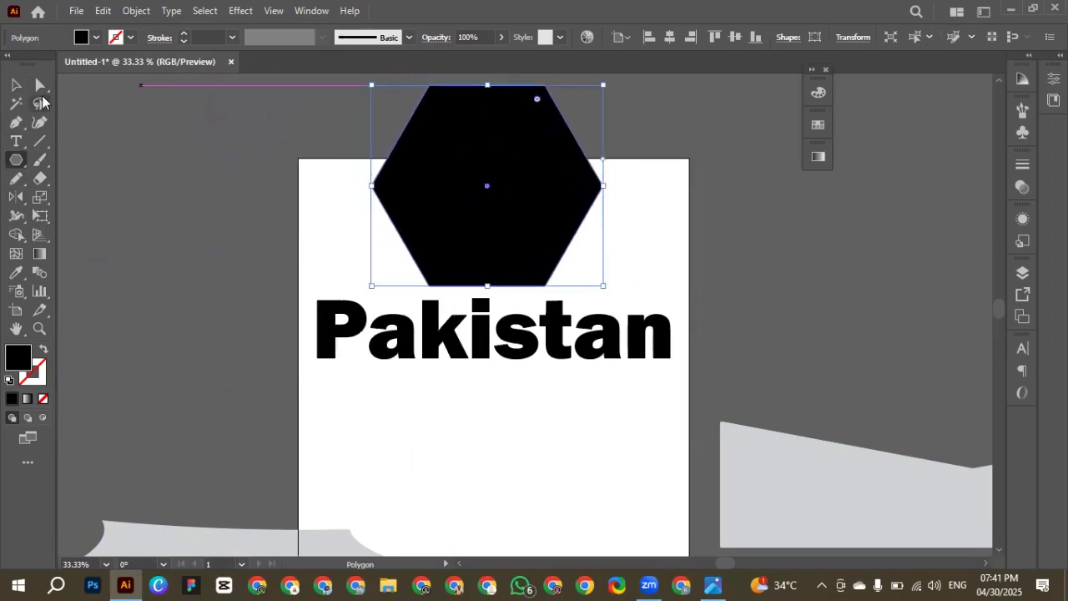
- Select the hexagon and the "Pakistan" text together and apply Envelope Distort with the top object
left_click(16, 84)
left_click(305, 165)
left_click_drag(305, 164, 499, 355)
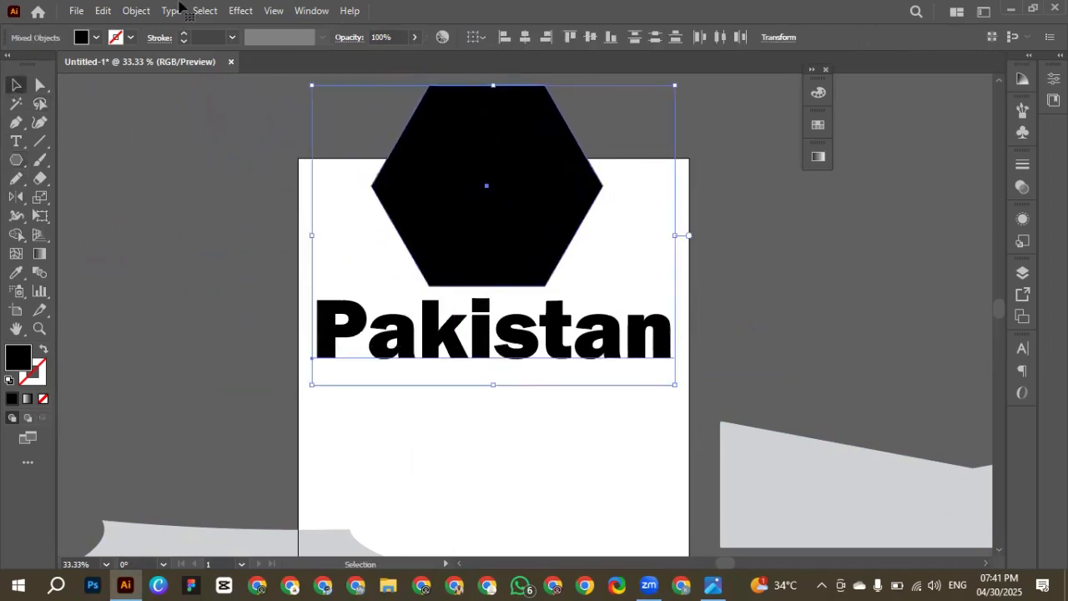
left_click(137, 12)
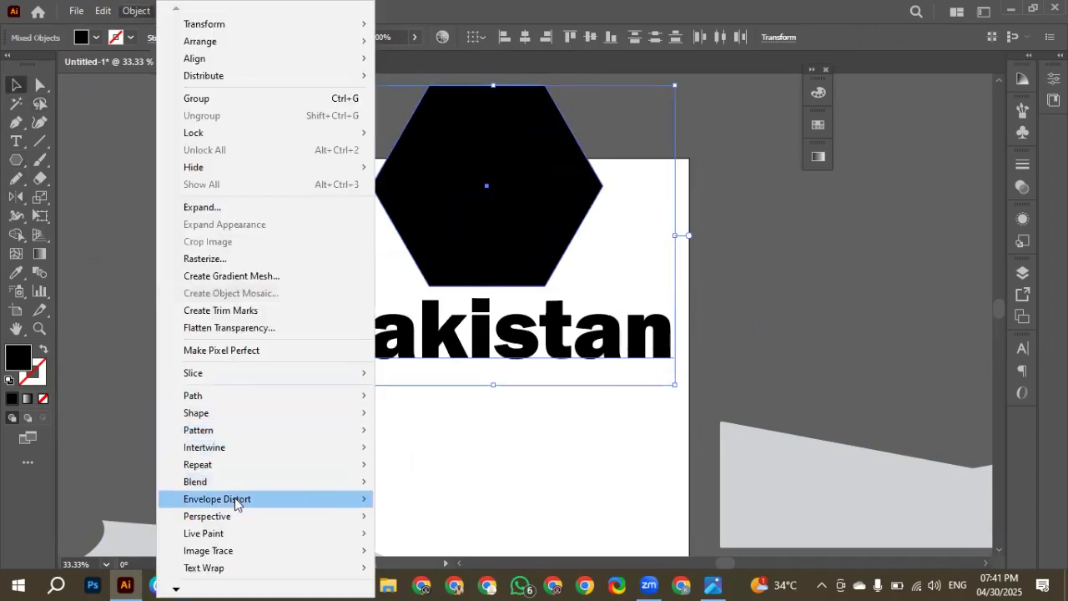
mouse_move(238, 501)
left_click(439, 414)
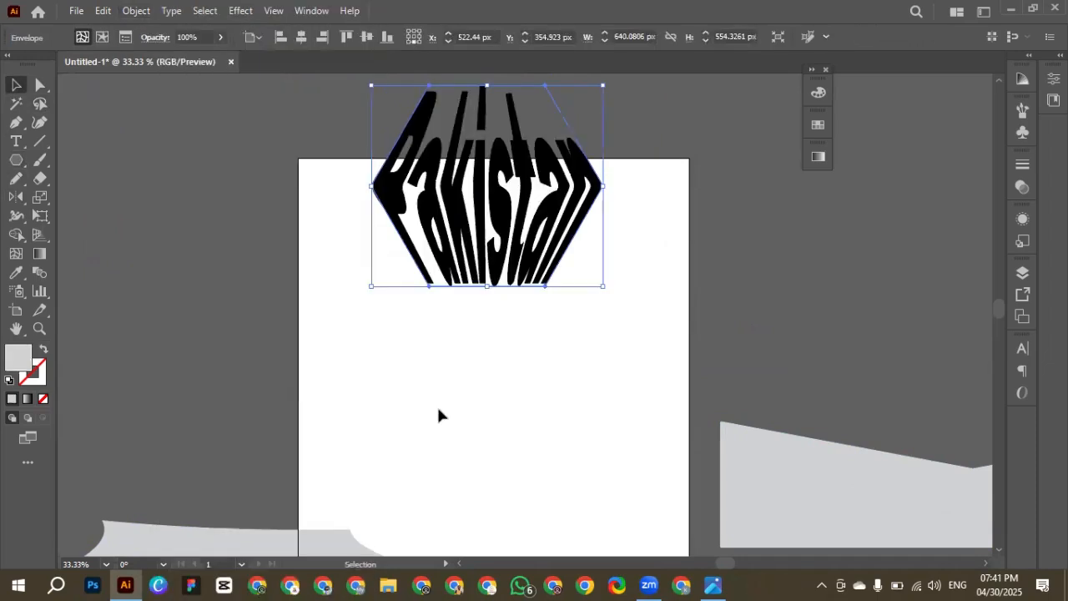
- Move the hexagonal "Pakistan" envelope down onto the artboard to about X 507.32 px, Y 694.04 px, and deselect it
left_click_drag(506, 249, 511, 341)
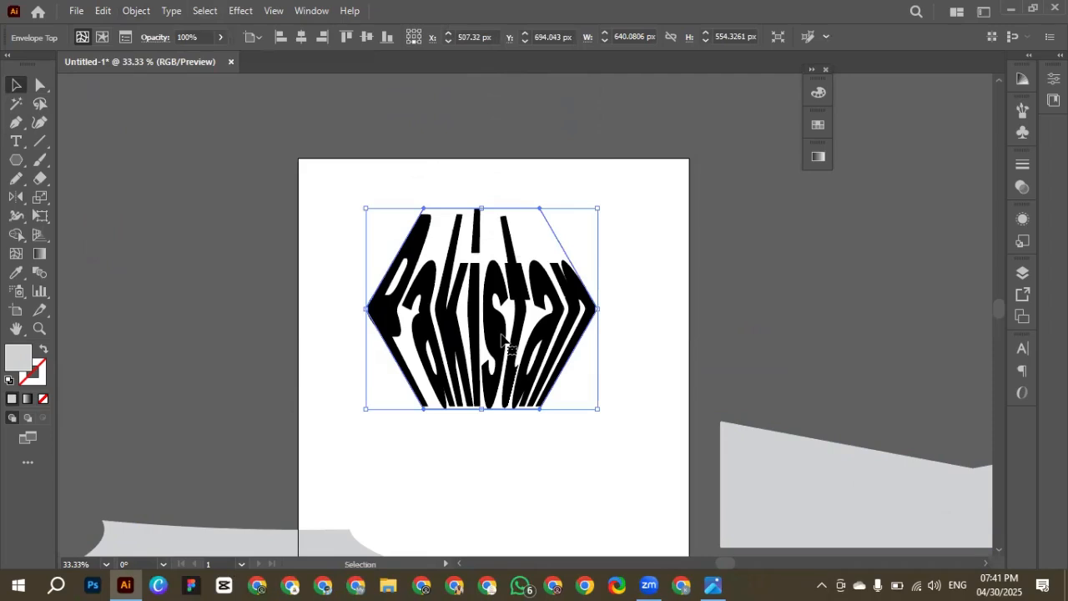
scroll(531, 351, "up", 1)
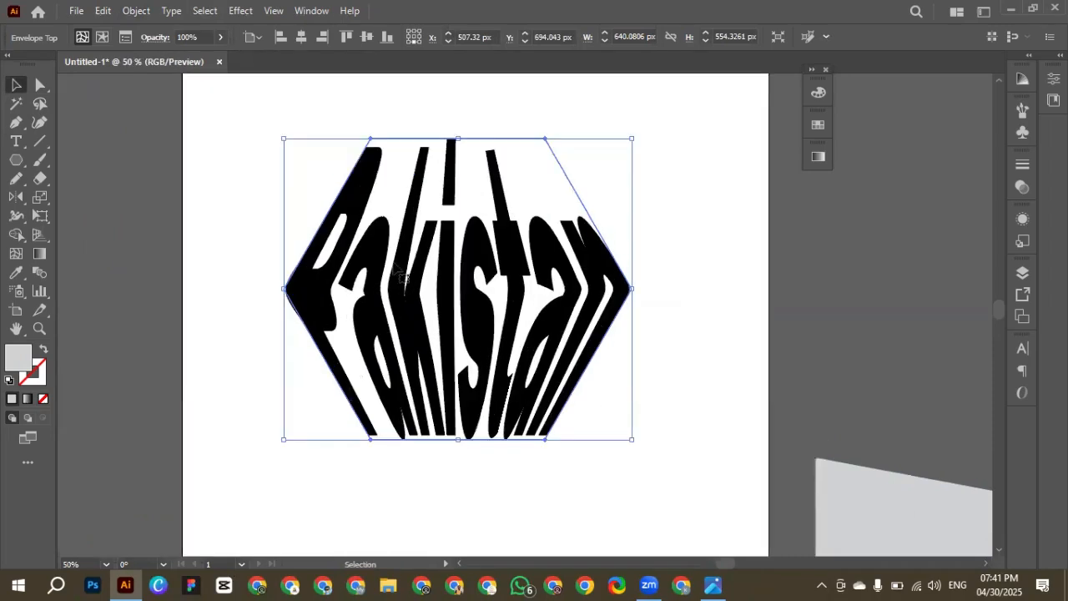
left_click(261, 266)
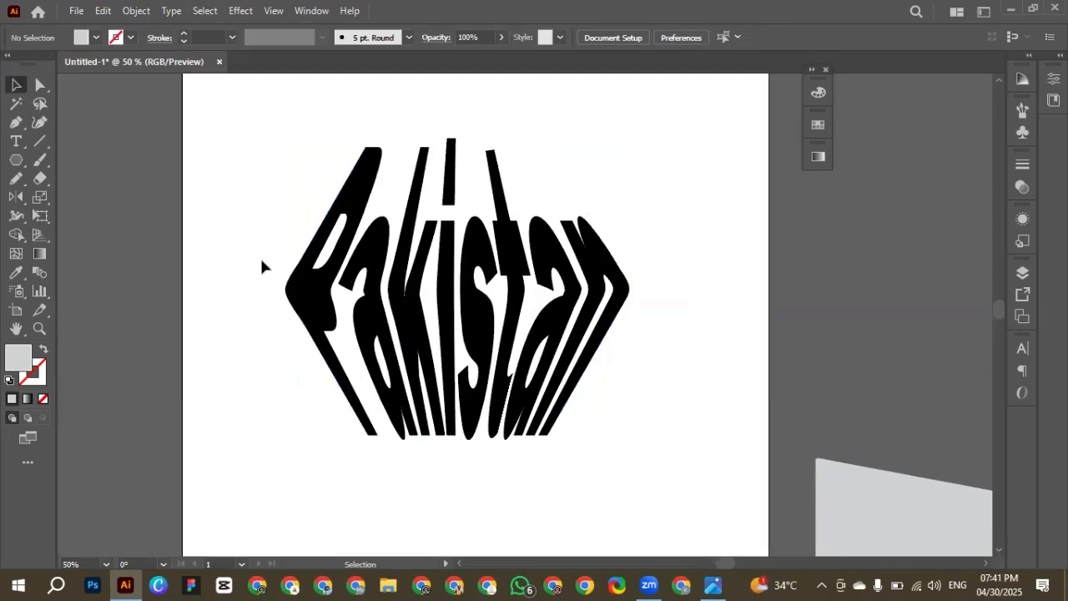
- Nudge the hexagonal envelope slightly left to about X 495.8 px
left_click(16, 141)
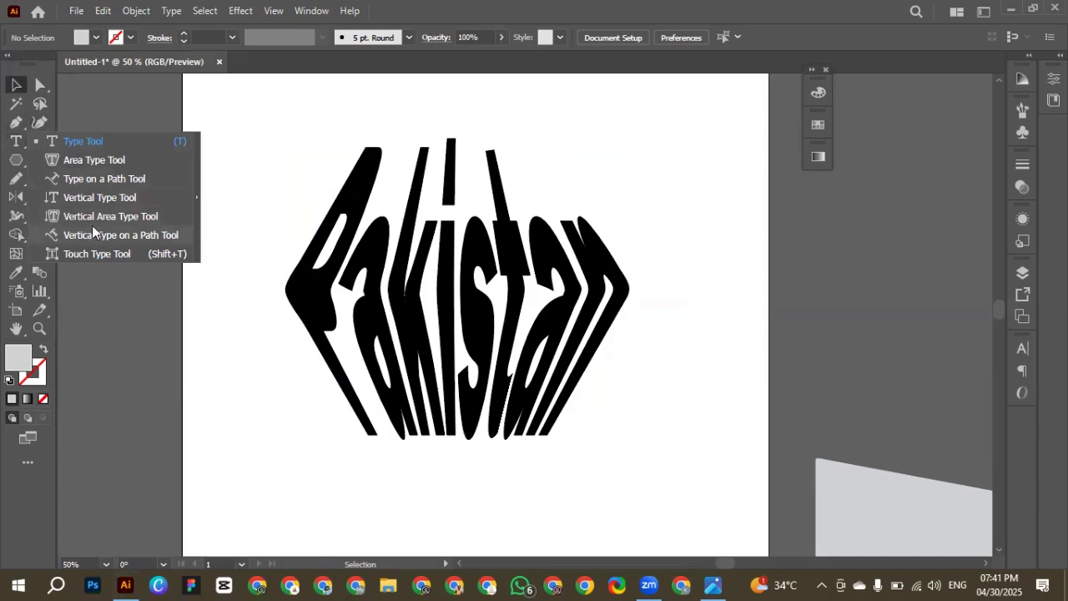
left_click(252, 175)
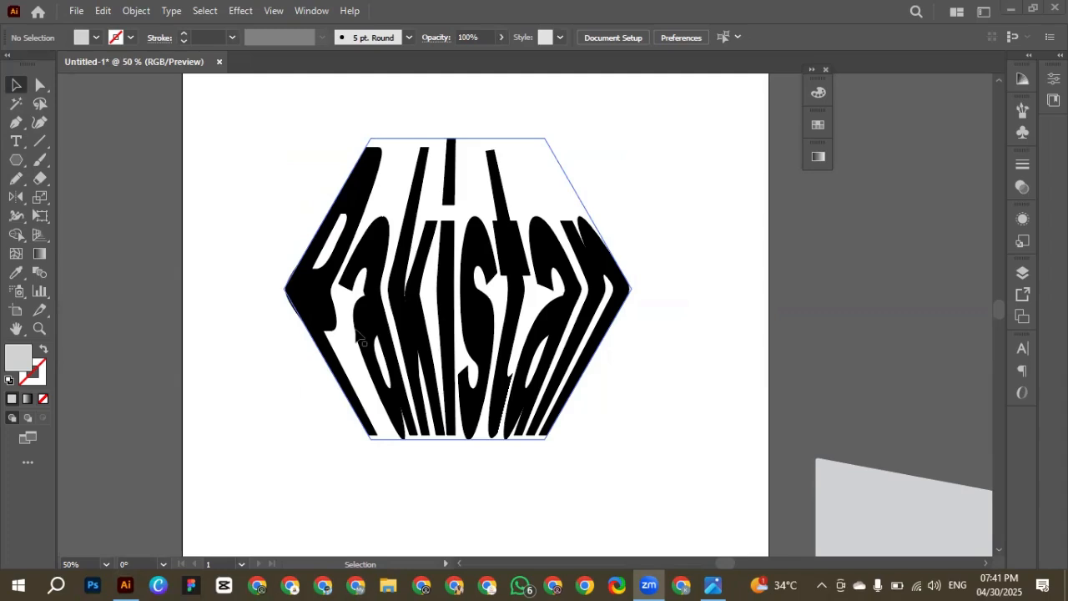
left_click_drag(470, 330, 463, 328)
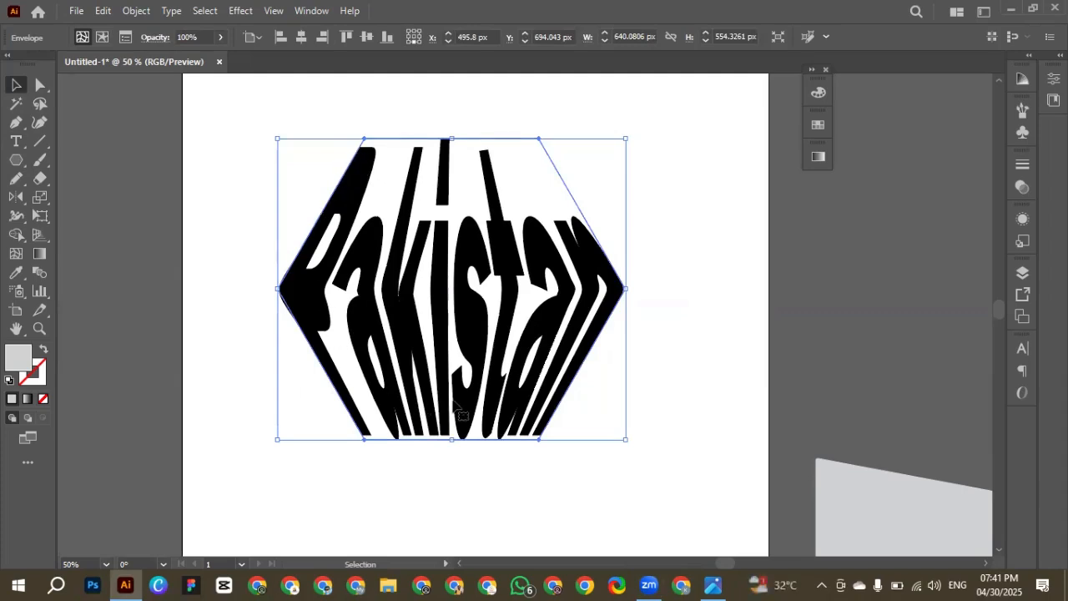
- Undo the envelope's moves, the envelope distortion and the hexagon's placement above the text
key("ctrl+z")
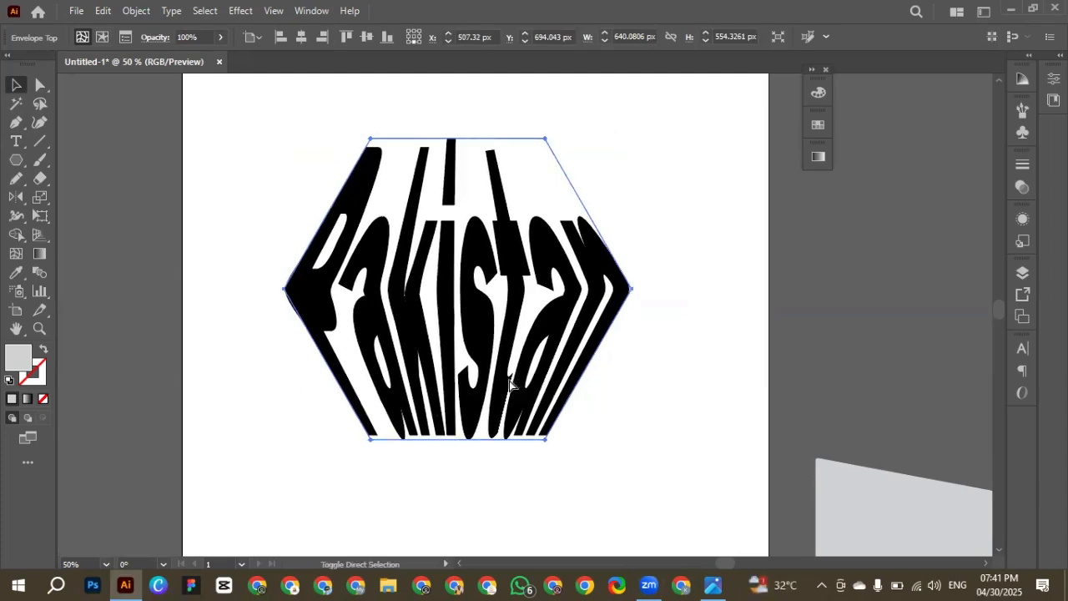
key("ctrl+z")
key("ctrl+z")
key("ctrl+z")
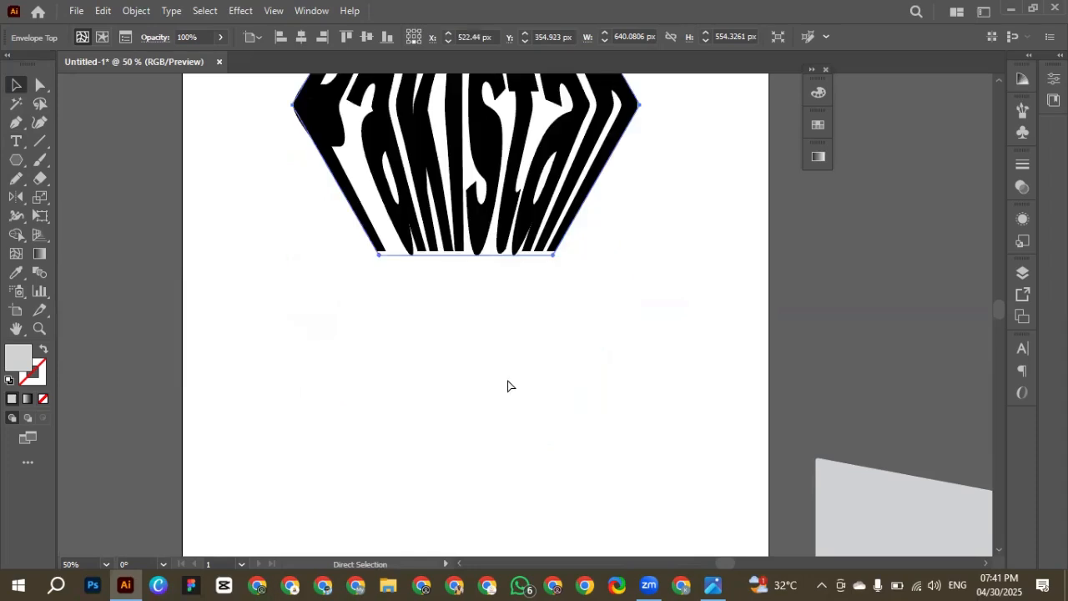
key("ctrl+z")
key("ctrl+z")
- Move the black hexagon and the curved mesh shape off the artboard to its left, clear of the text
key("ctrl+minus")
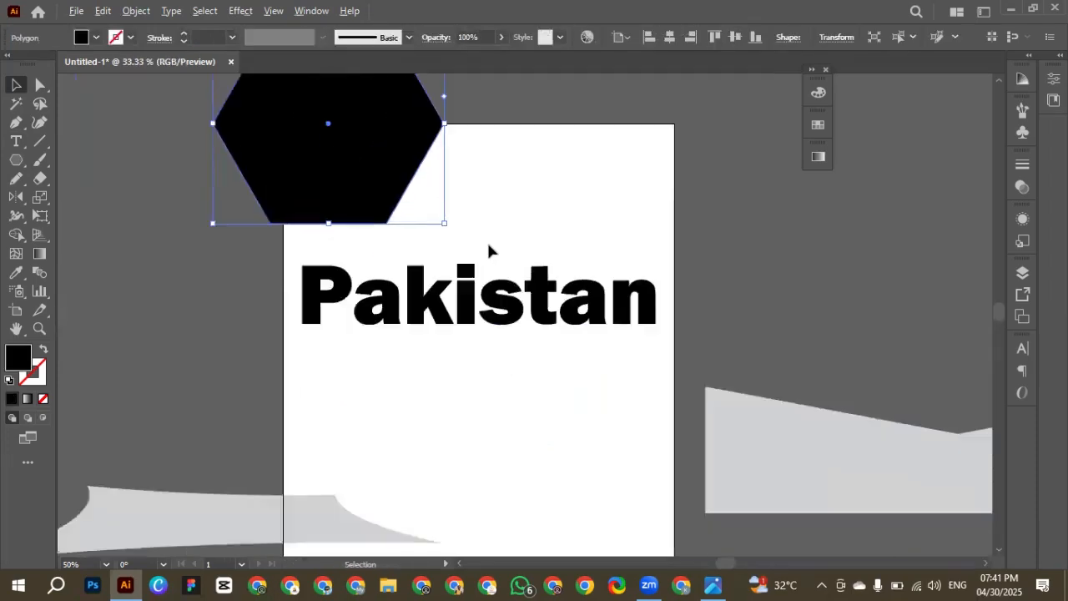
key("ctrl+minus")
left_click_drag(391, 191, 191, 286)
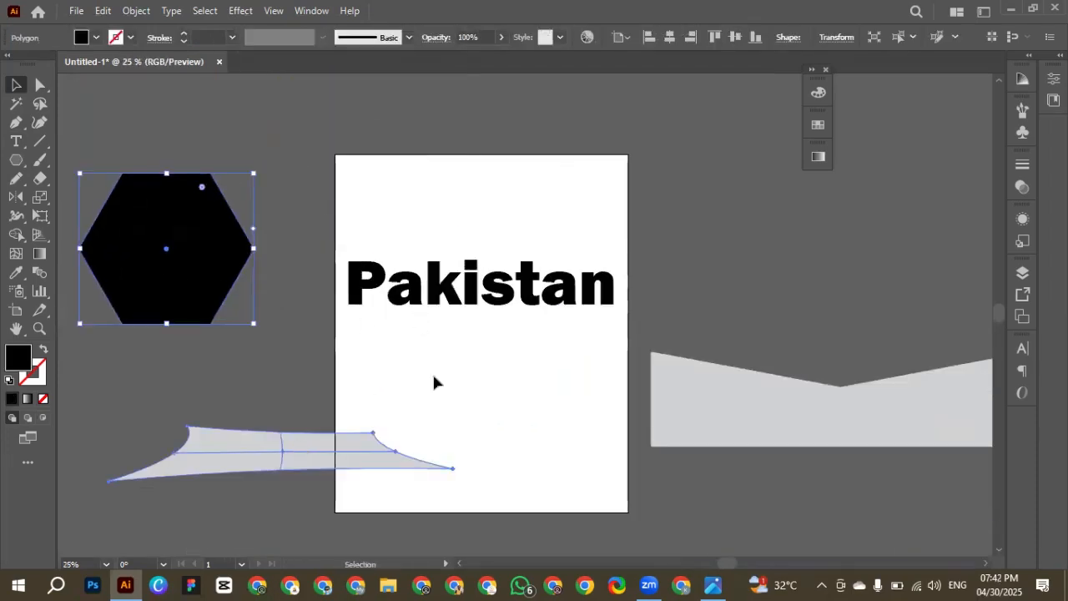
left_click_drag(297, 443, 111, 421)
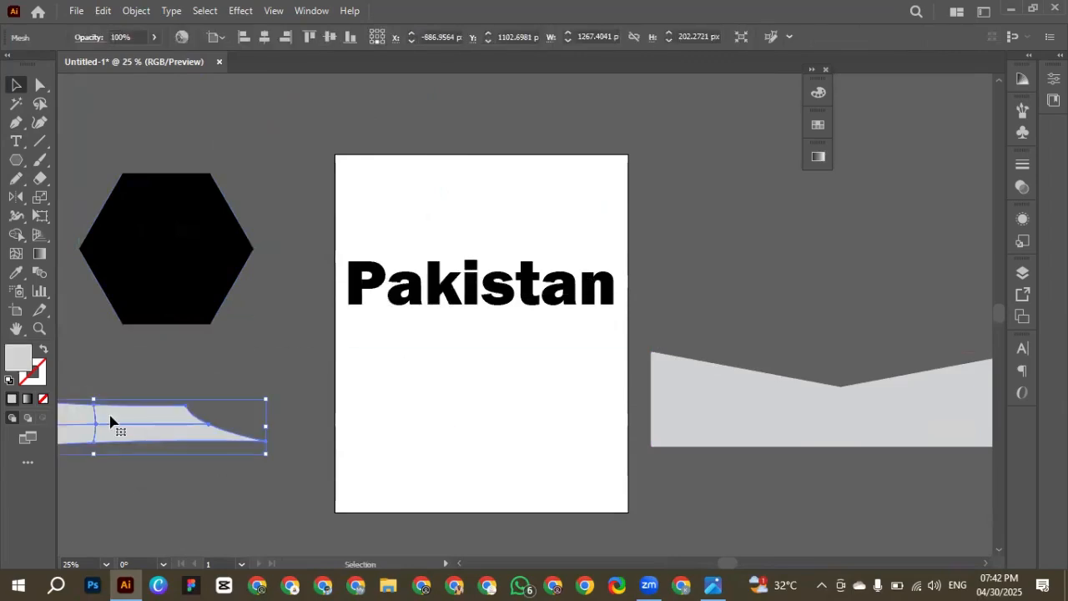